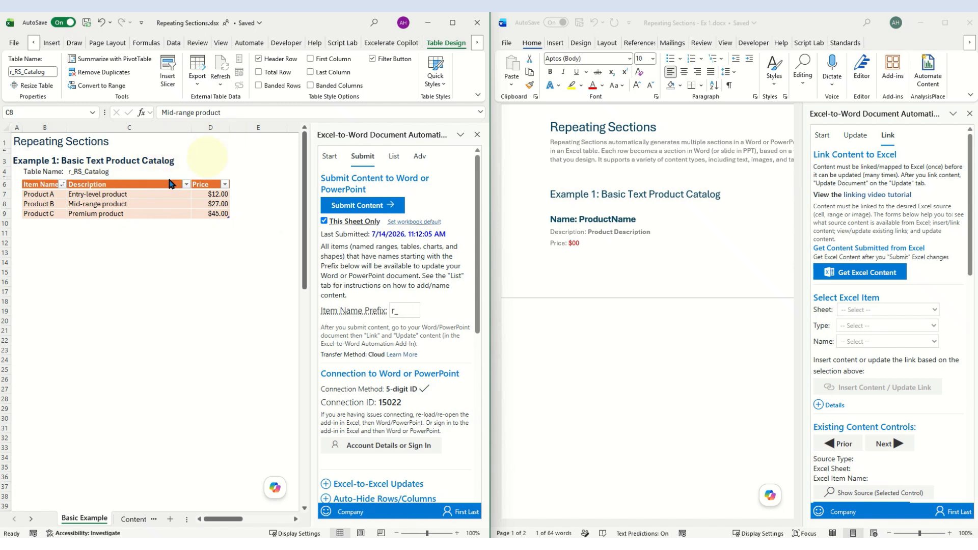
Step: Submit the Basic Example sheet's content from Excel and retrieve it in the Word document for linking
click(146, 214)
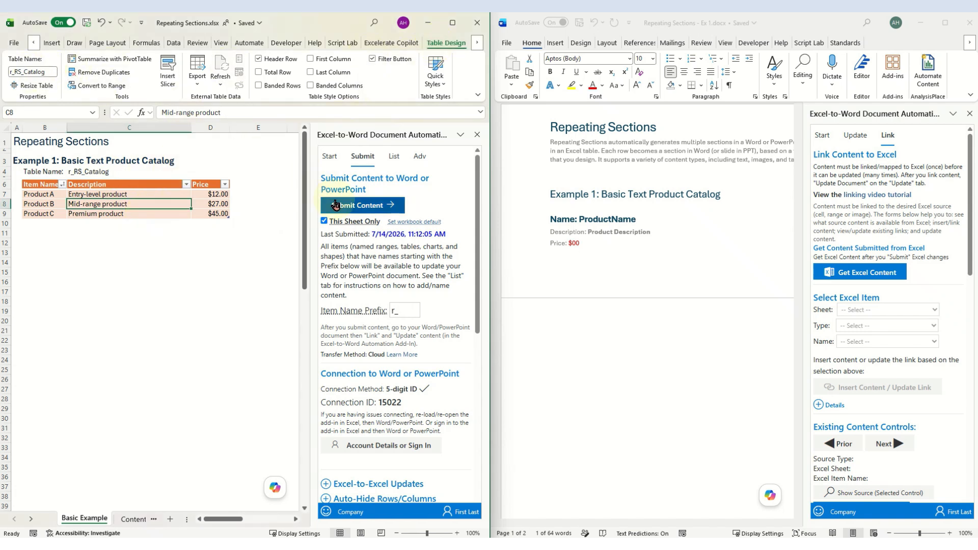
click(330, 205)
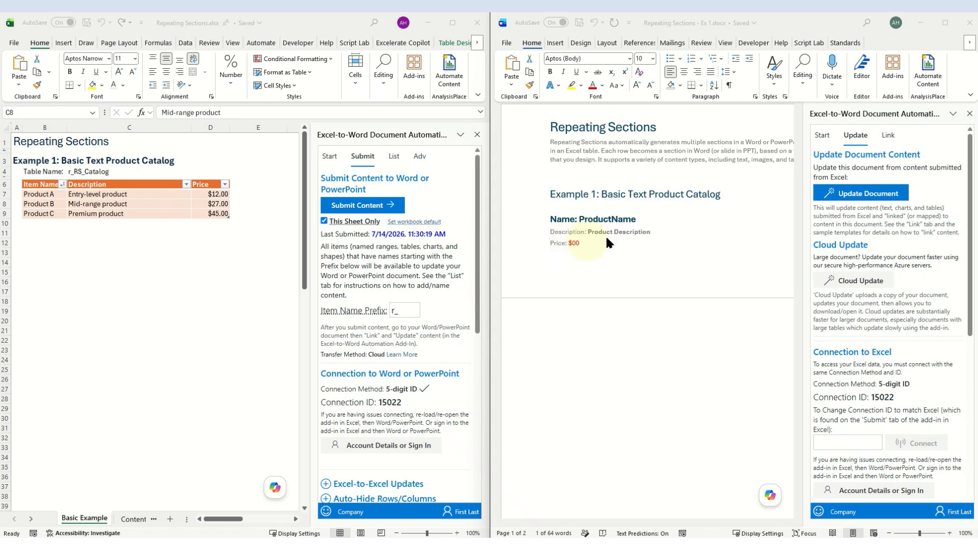
click(892, 139)
click(864, 274)
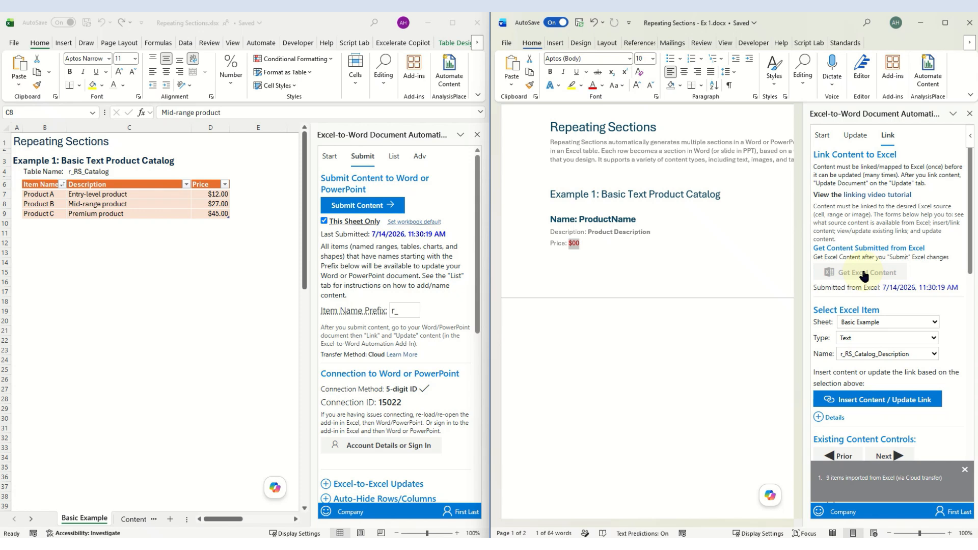
Step: Link the ProductName placeholder in the Word document to the Excel text item r_RS_Catalog_Item Name
double_click(606, 223)
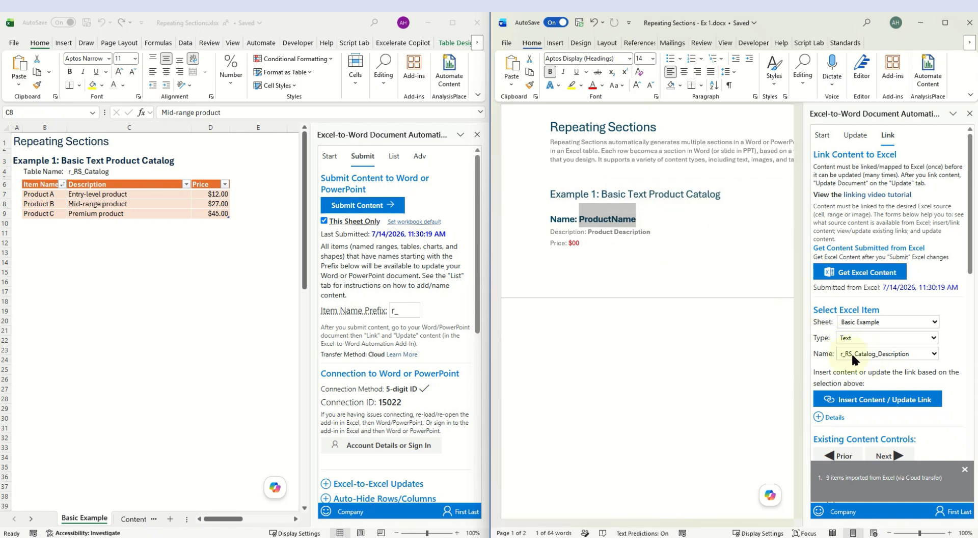
click(932, 353)
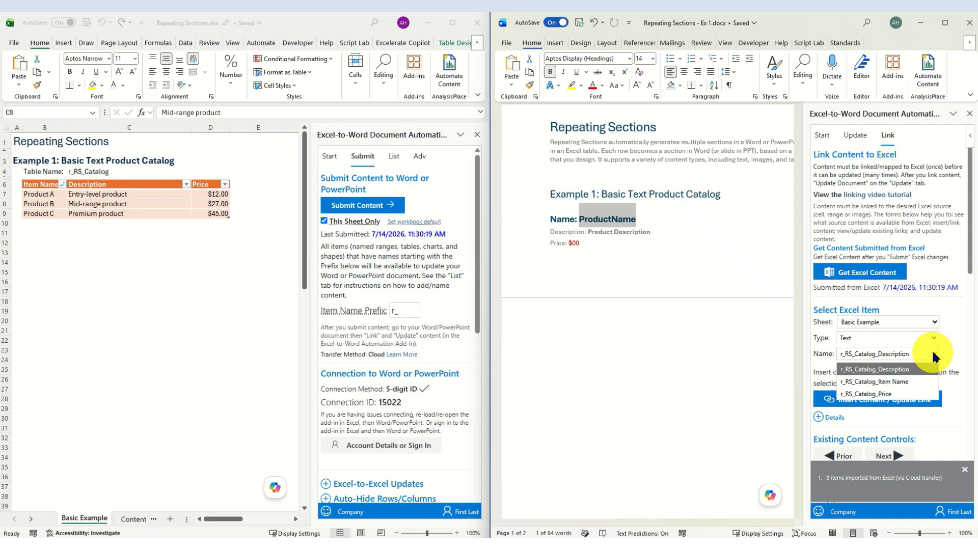
click(907, 378)
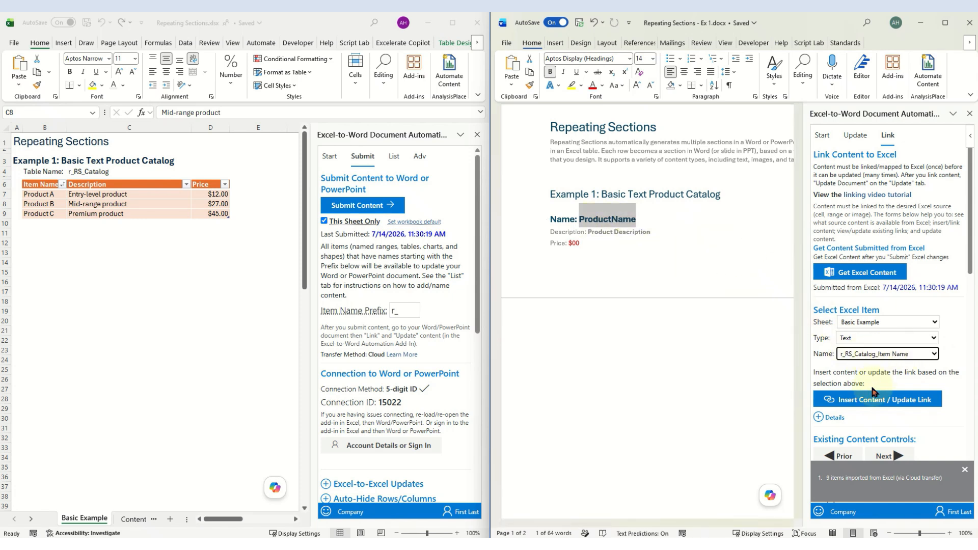
click(869, 401)
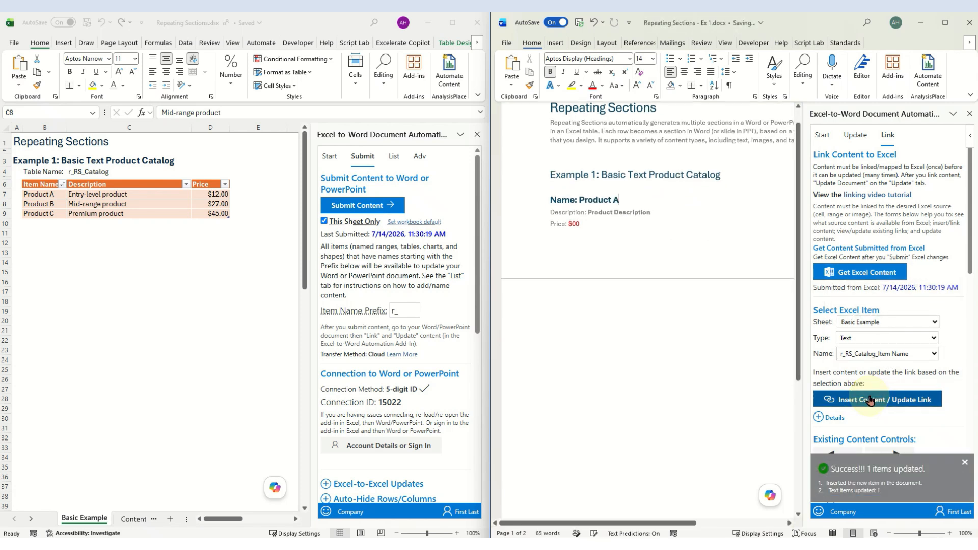
Step: Link the Product Description placeholder to r_RS_Catalog_Description and the $00 price placeholder to r_RS_Catalog_Price
drag(591, 212, 640, 212)
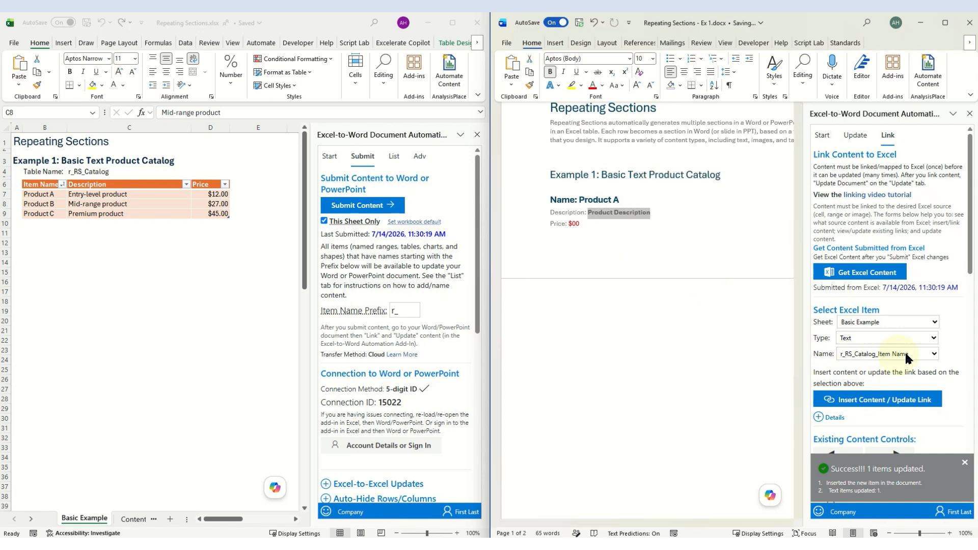
click(935, 353)
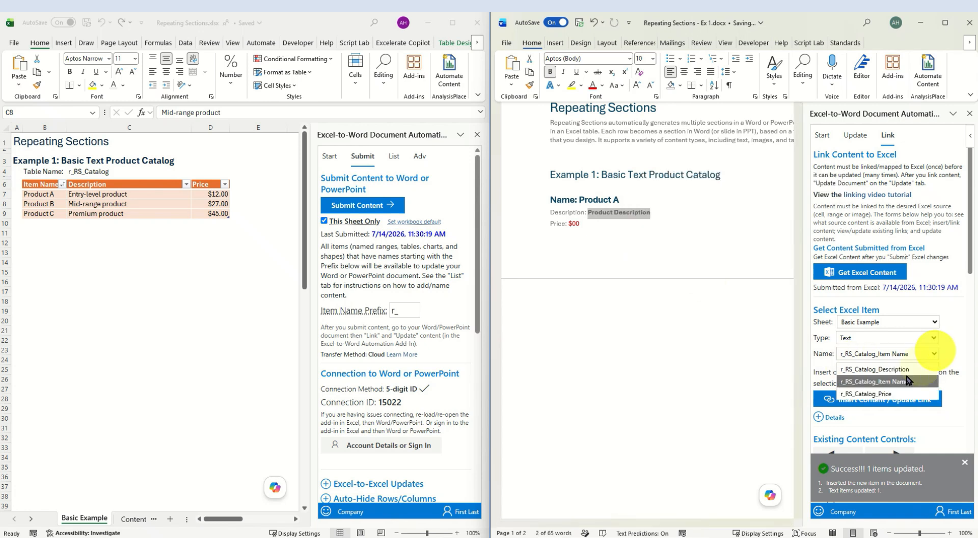
click(890, 380)
click(863, 399)
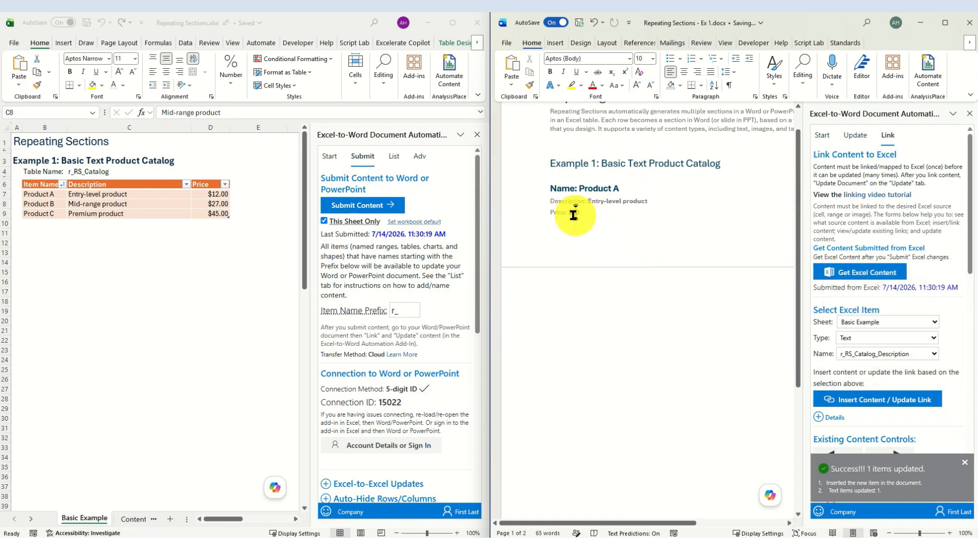
double_click(572, 214)
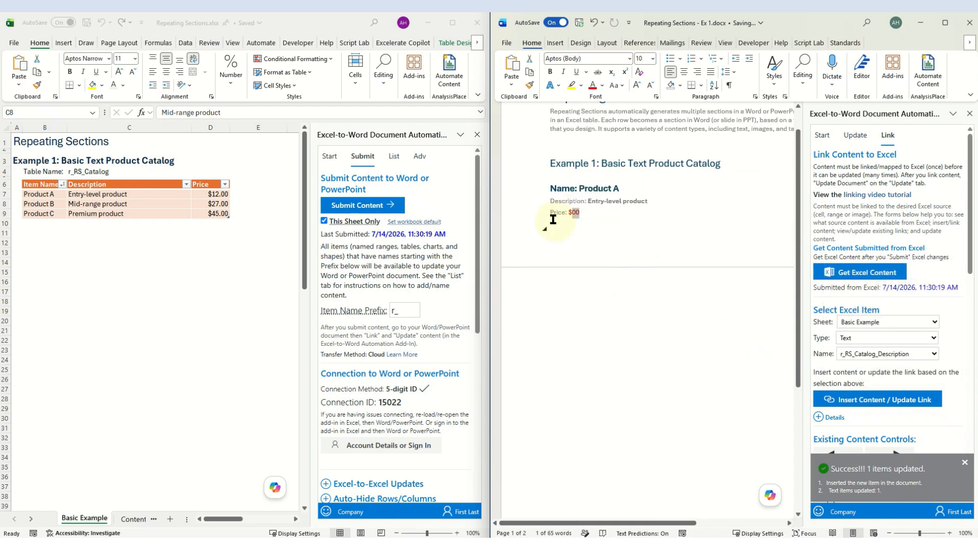
drag(568, 212, 576, 212)
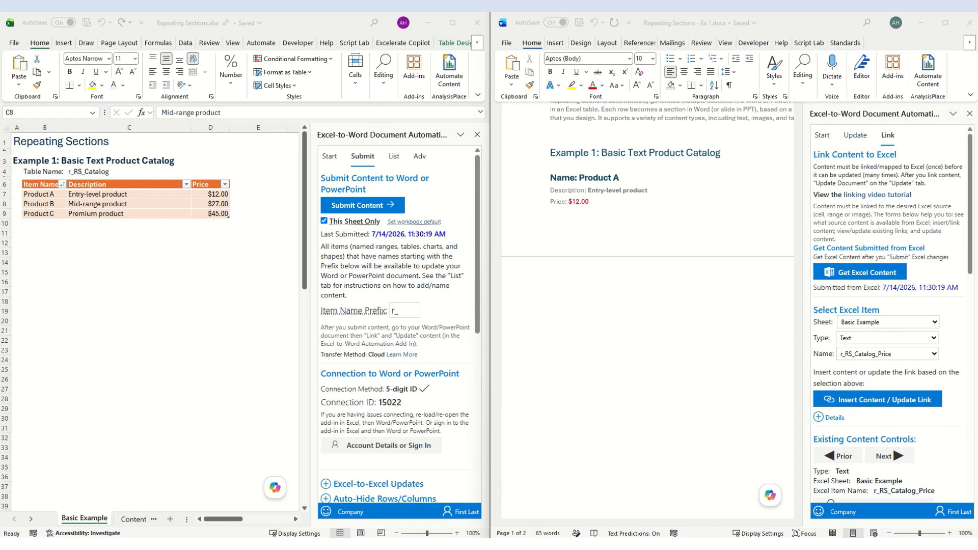
Step: Create the repeating section r_RS_Catalog around the Name, Description and Price lines in the Word document
scroll(926, 233, down, 10)
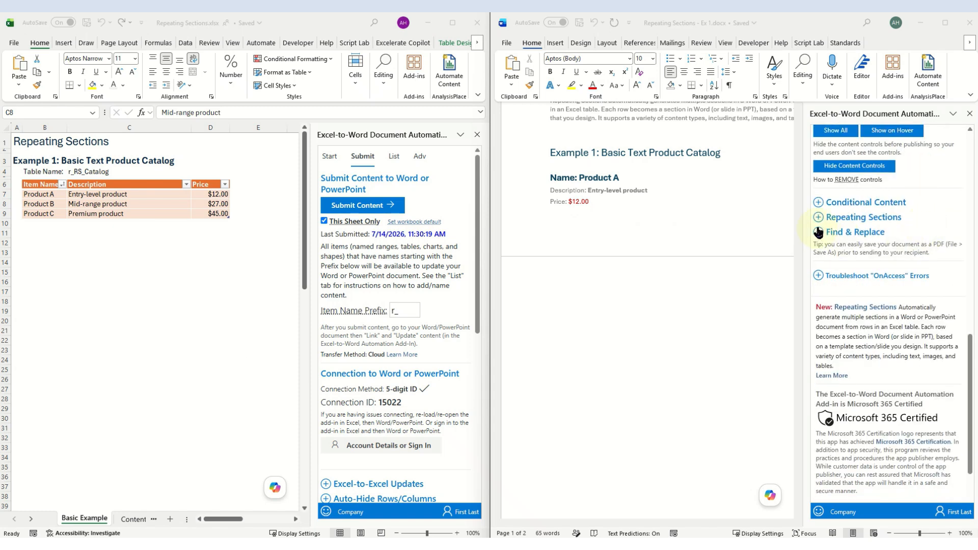
click(818, 218)
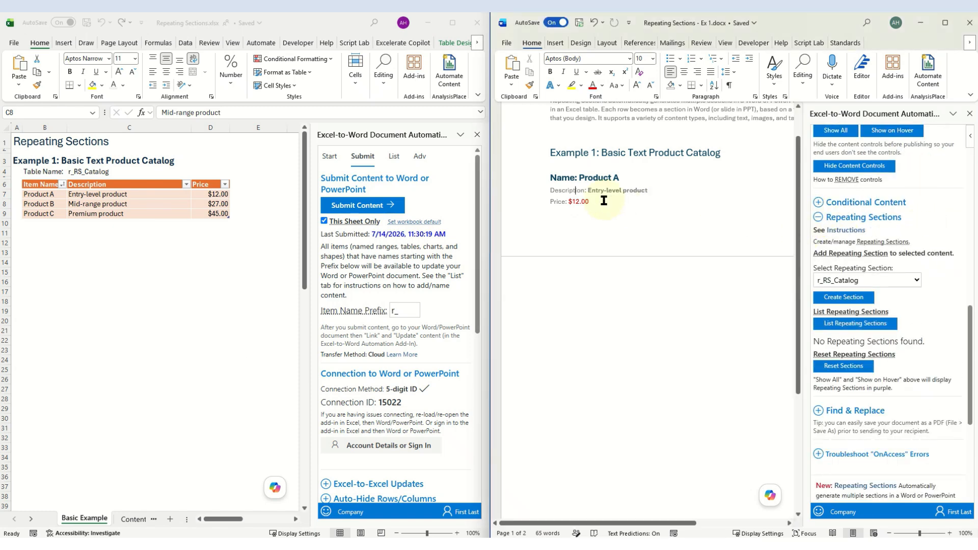
drag(590, 202, 544, 183)
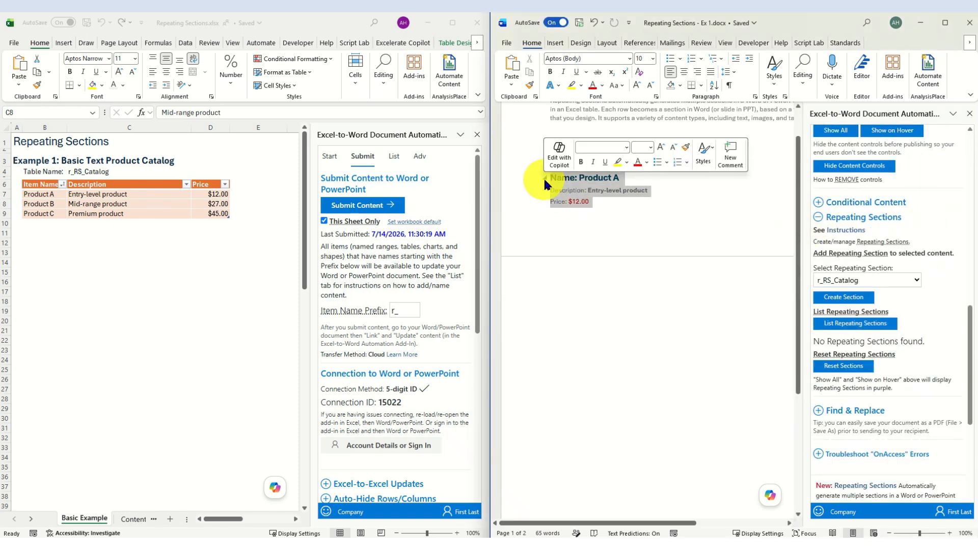
click(916, 279)
click(915, 280)
click(852, 298)
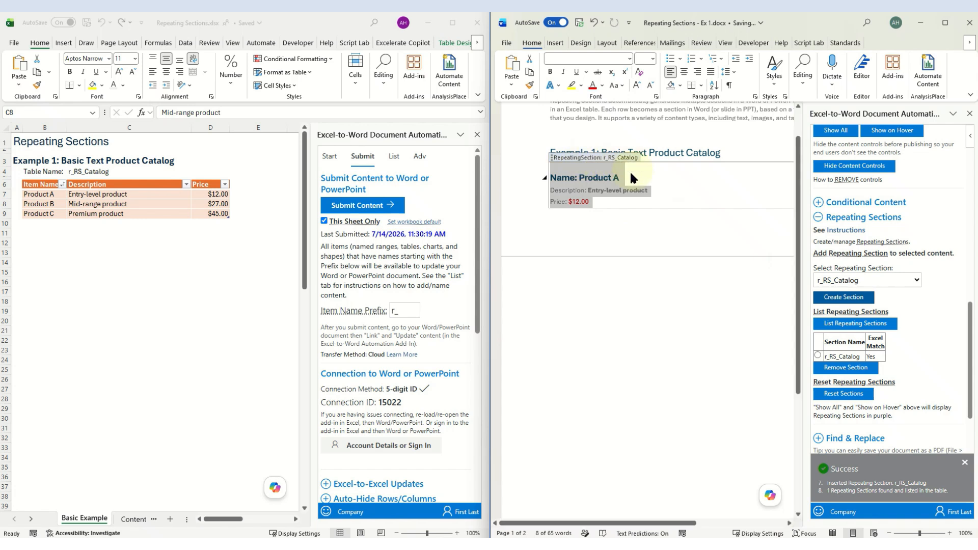
Step: List the document's repeating sections and select the r_RS_Catalog entry
click(625, 233)
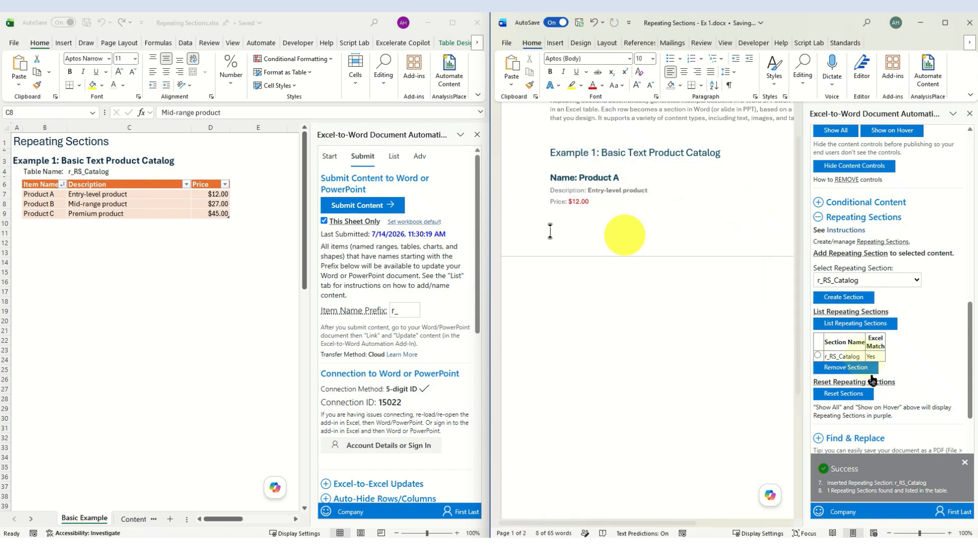
click(845, 326)
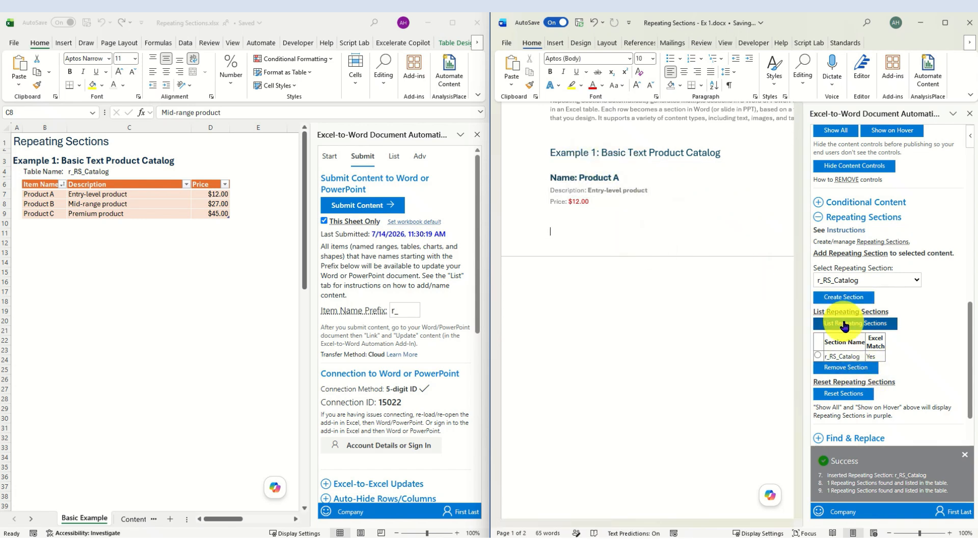
click(818, 355)
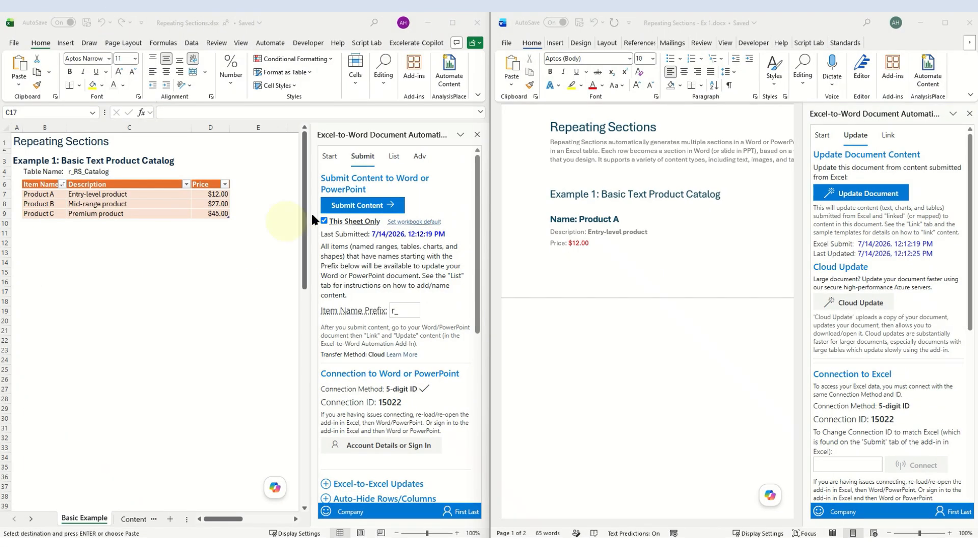
Step: Submit the three-product Excel table and update the Word document with its repeating sections
click(363, 205)
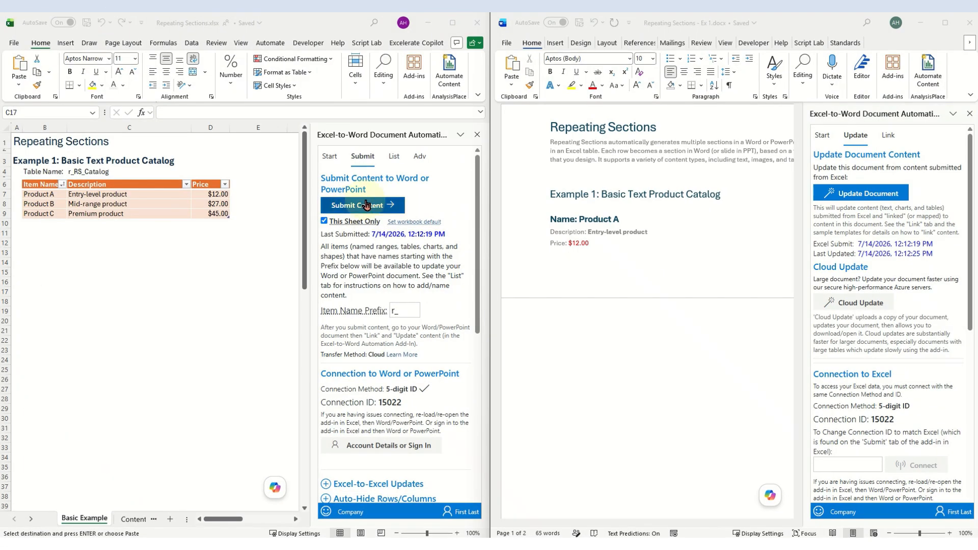
click(844, 194)
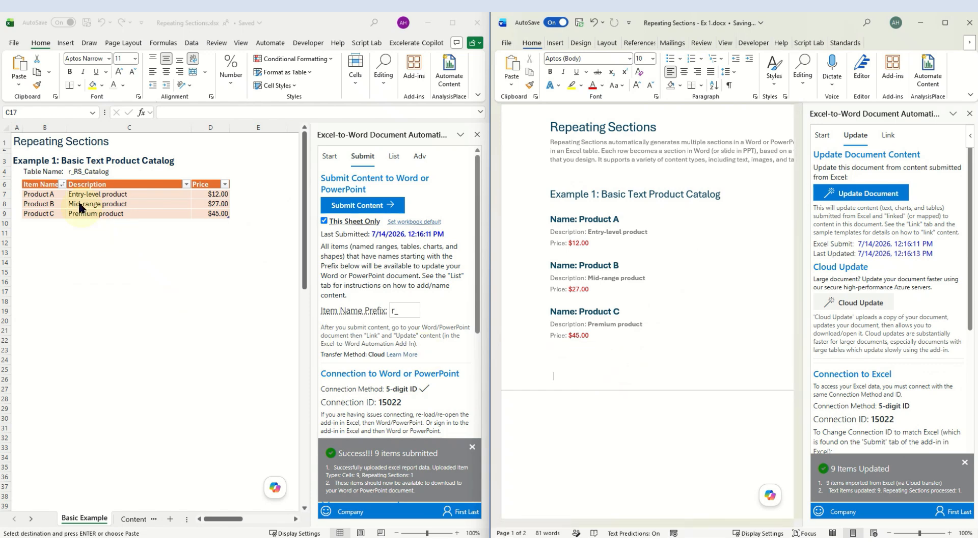
Step: Paste the copied product list over the r_RS_Catalog table data starting at cell B7 in Excel
click(57, 194)
click(57, 194)
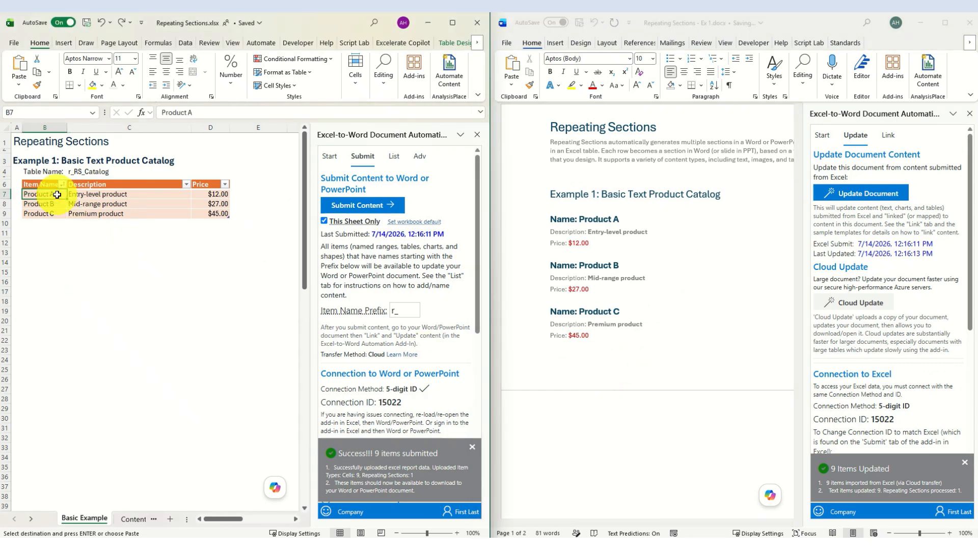
key(ctrl+v)
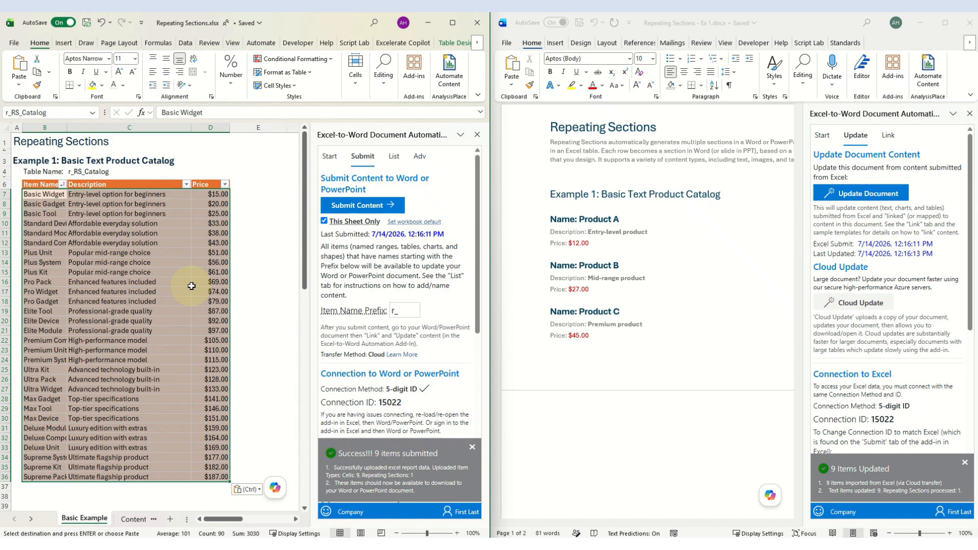
click(225, 184)
click(225, 184)
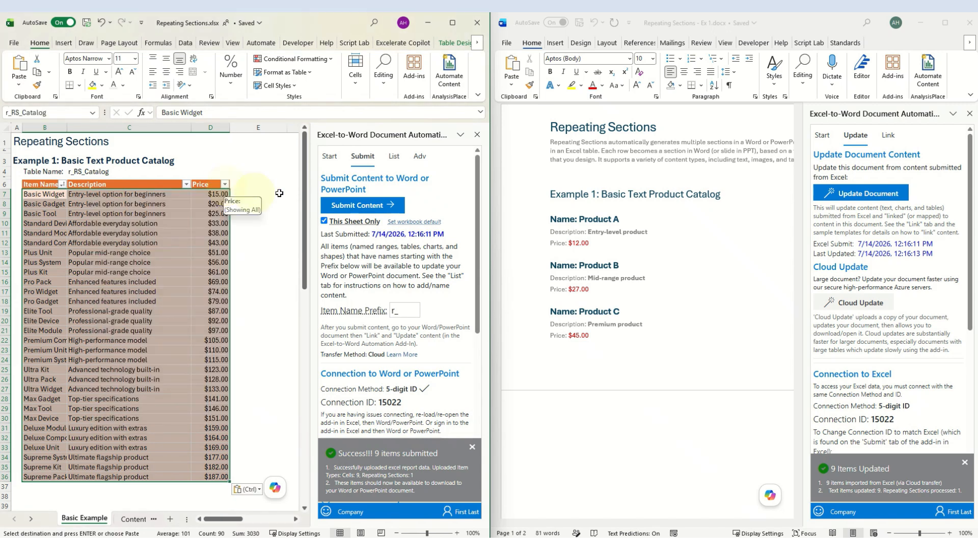
Step: Submit the expanded product catalog from Excel, update the Word document and review the generated product sections
click(328, 206)
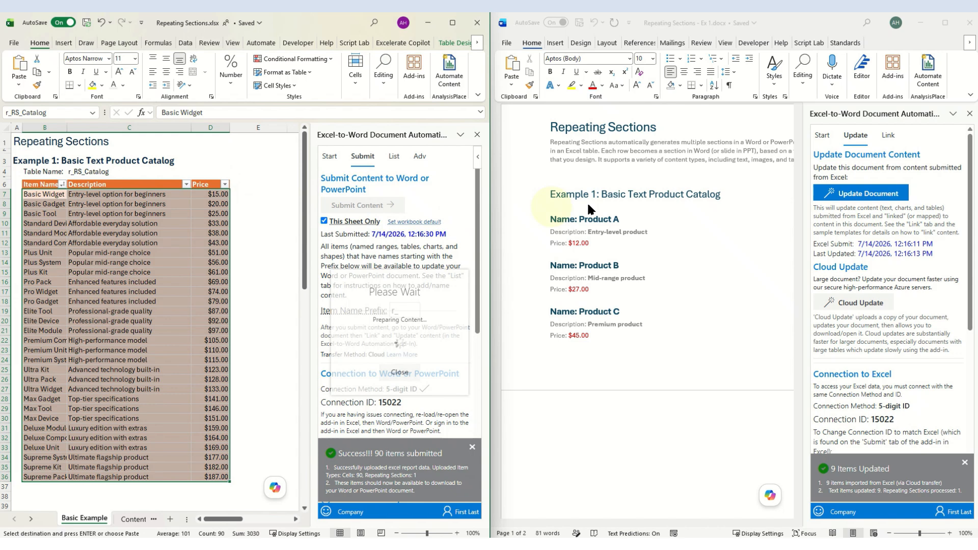
click(834, 193)
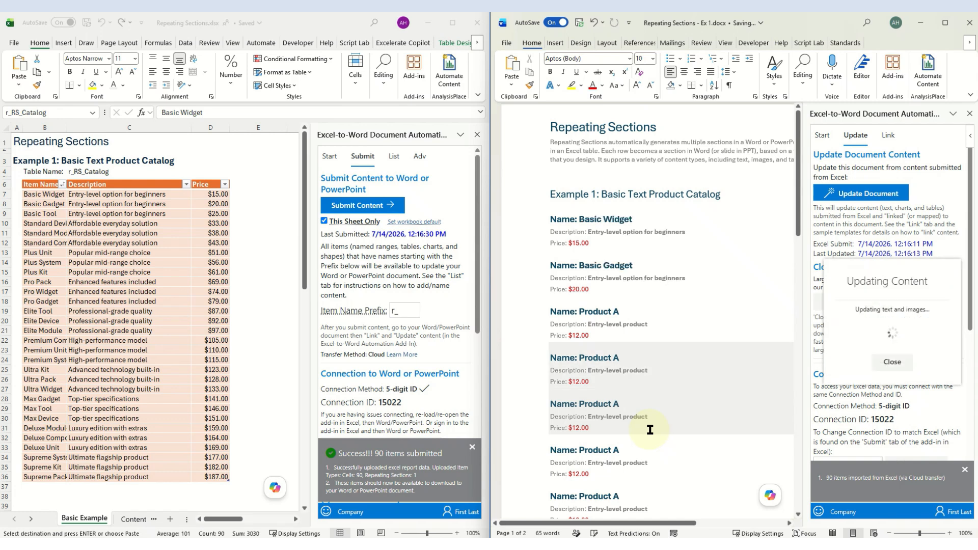
scroll(650, 429, down, 7)
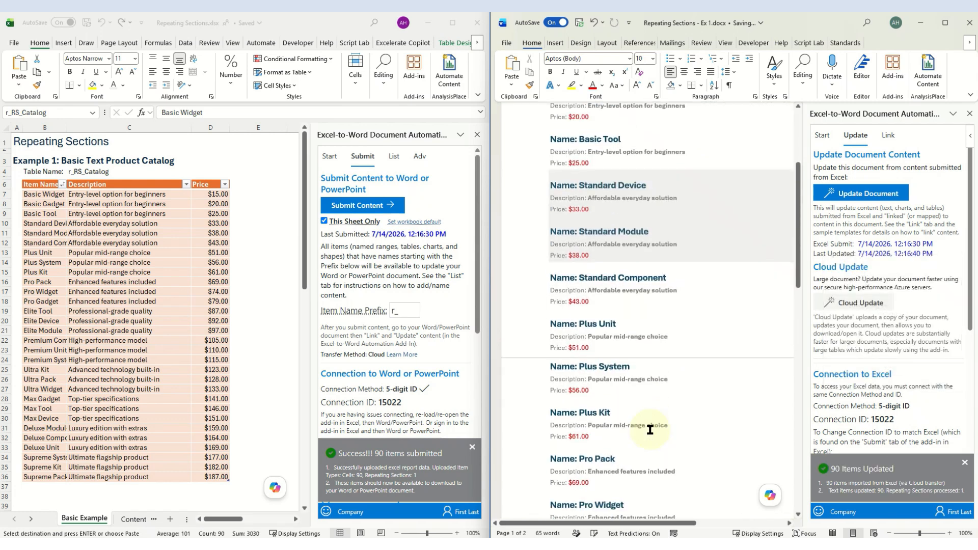
scroll(650, 429, down, 8)
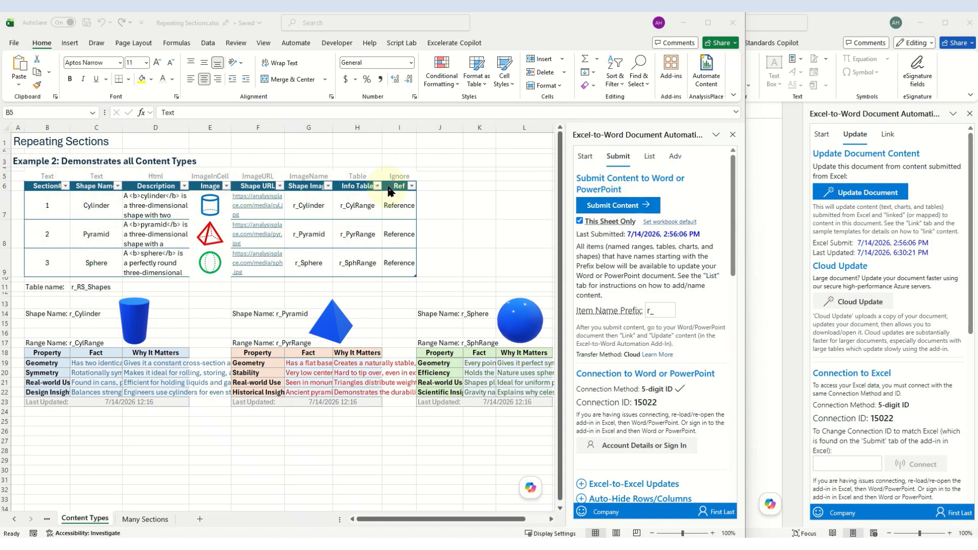
Step: Submit the Content Types sheet, update Repeating Sections Ex 2.docx and review the generated shape sections
click(618, 204)
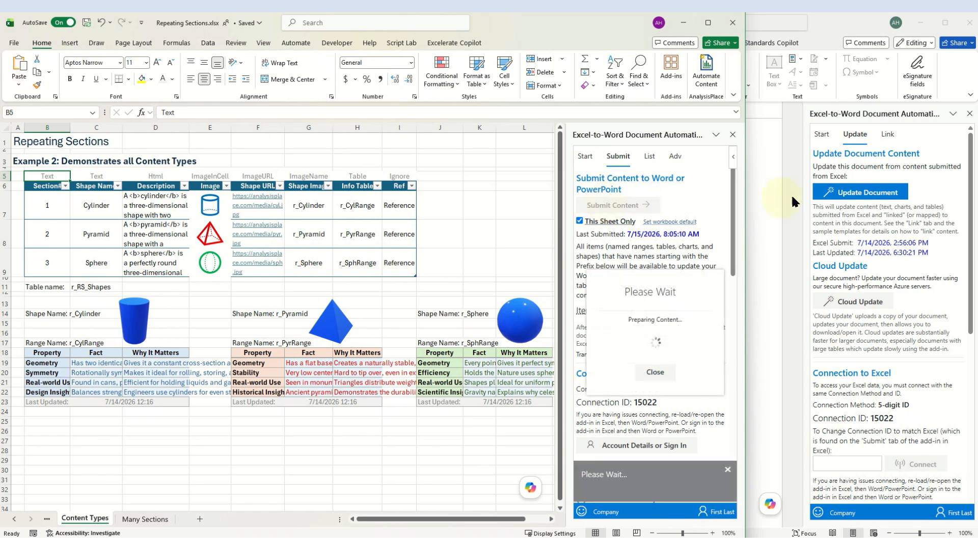
click(852, 193)
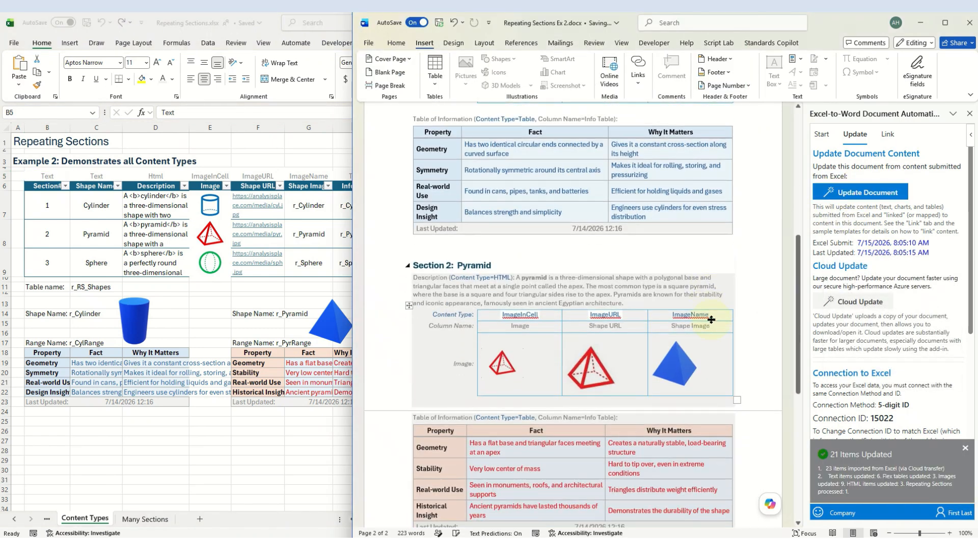
scroll(711, 320, down, 10)
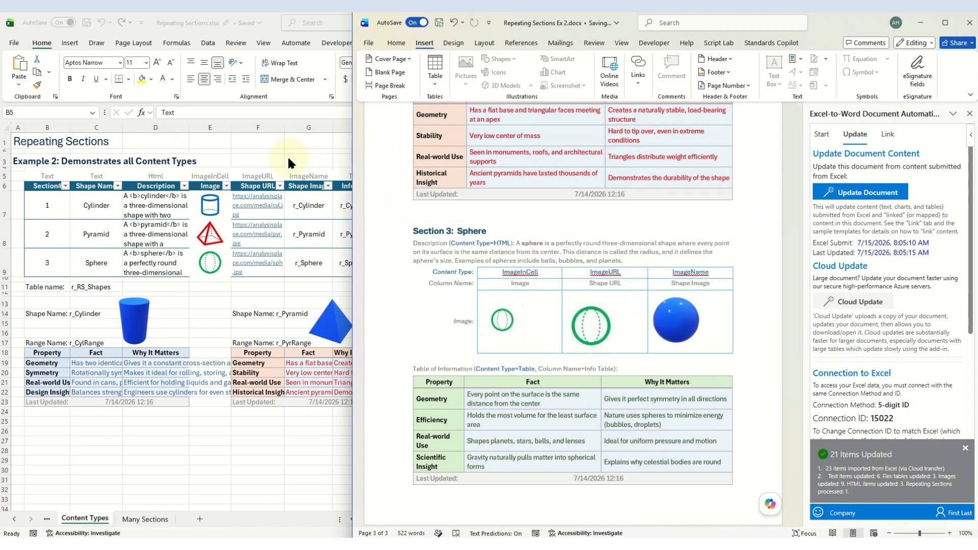
Step: Examine the content type labels in row 5 above the r_RS_Shapes table and the cylinder's HTML description in Excel
click(287, 155)
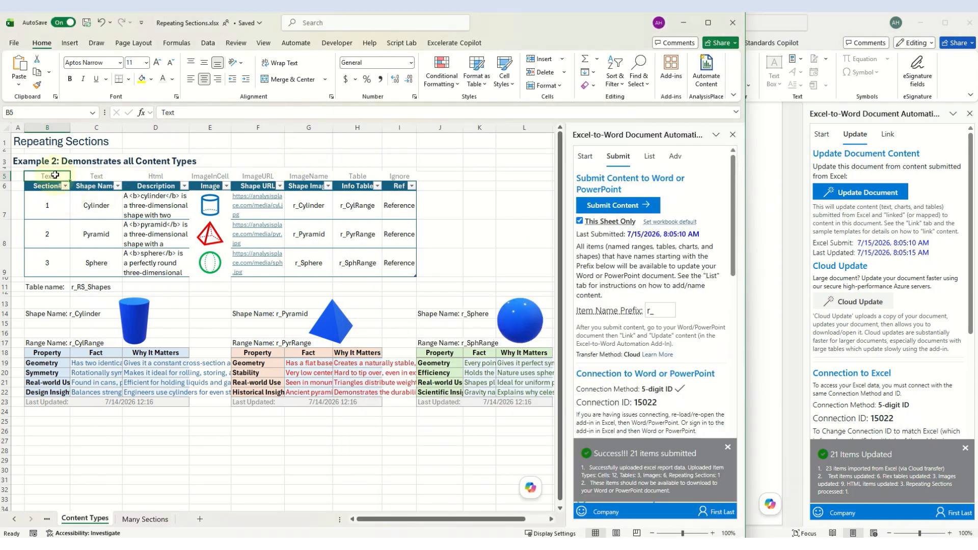
drag(56, 176, 391, 177)
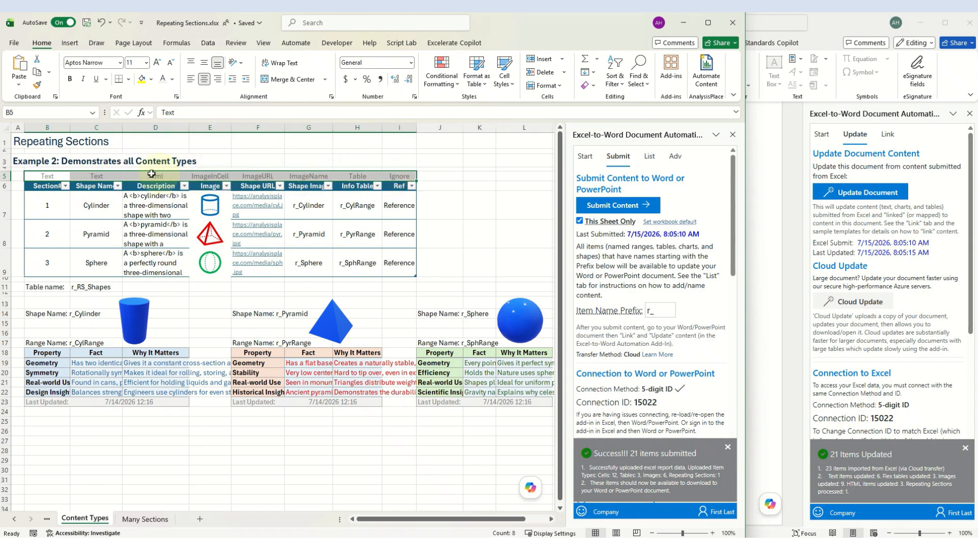
click(106, 174)
drag(50, 176, 88, 177)
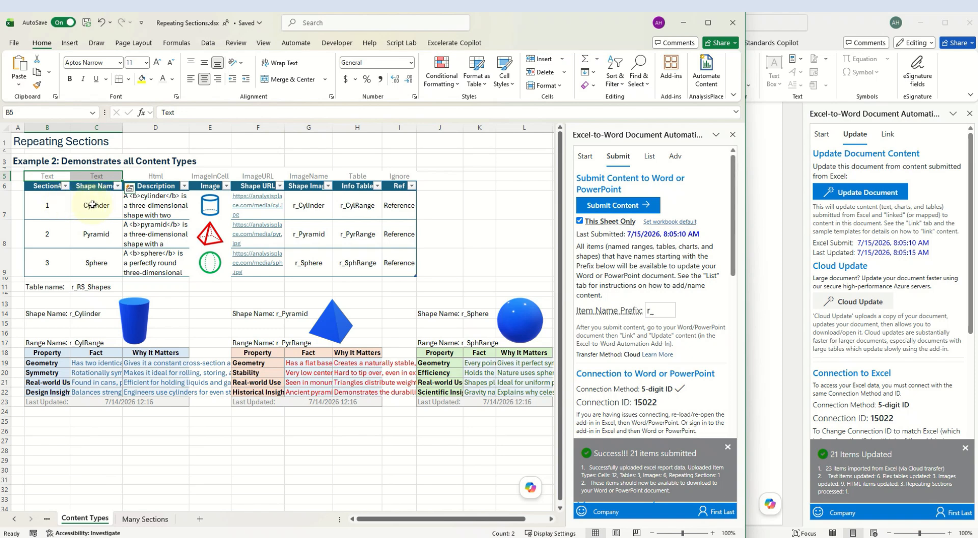
click(144, 176)
click(148, 210)
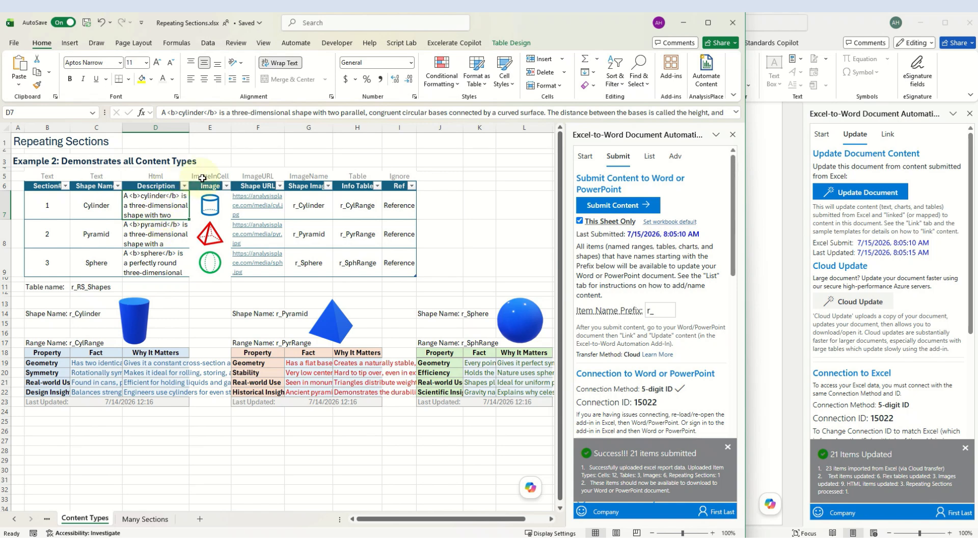
Step: Examine the ImageInCell, ImageURL and ImageName content types in row 5, the cylinder's in-cell image formula and the name of the cylinder shape
click(213, 177)
drag(213, 176, 305, 177)
click(202, 174)
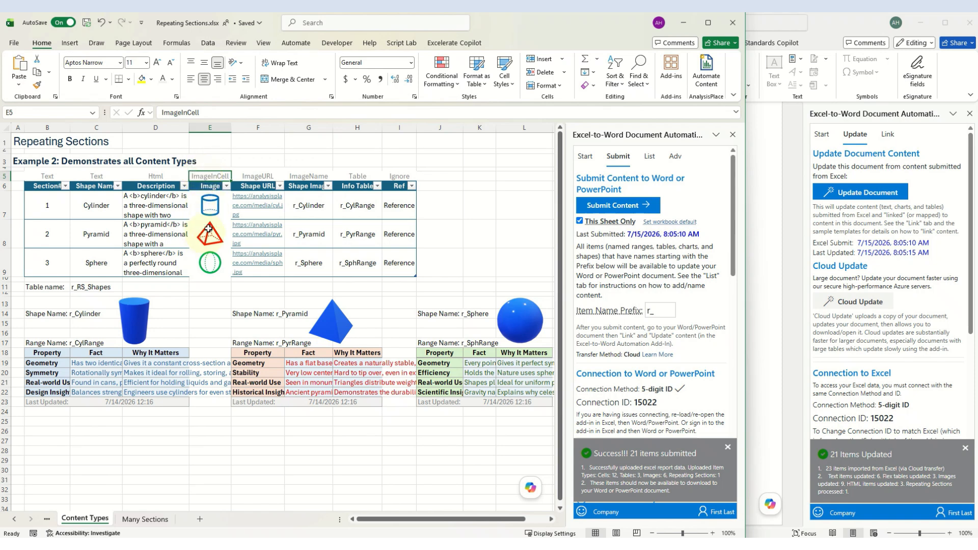
click(210, 204)
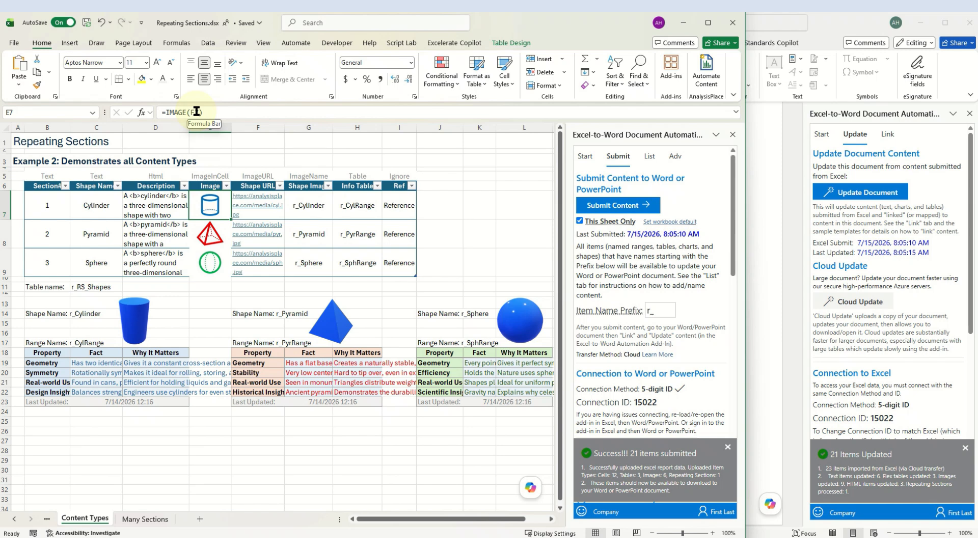
click(253, 176)
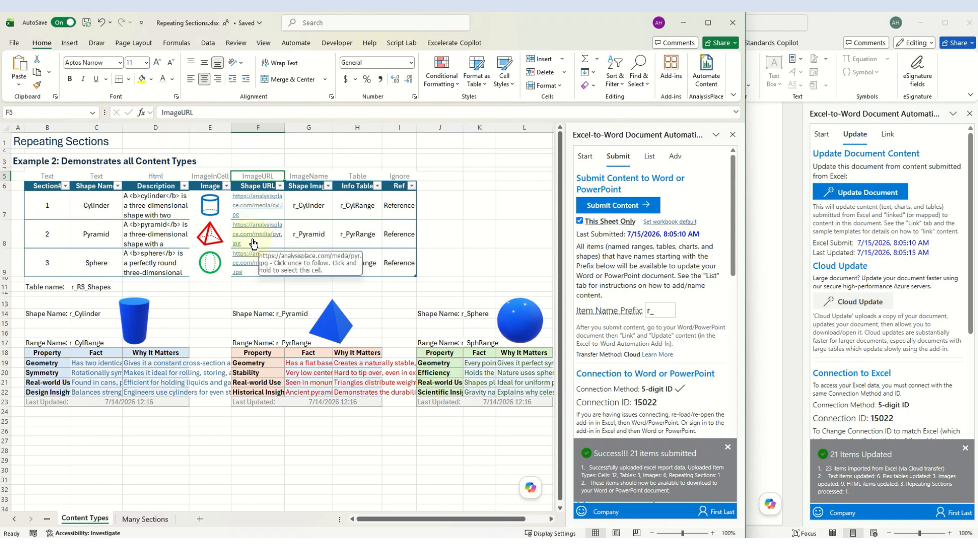
click(299, 175)
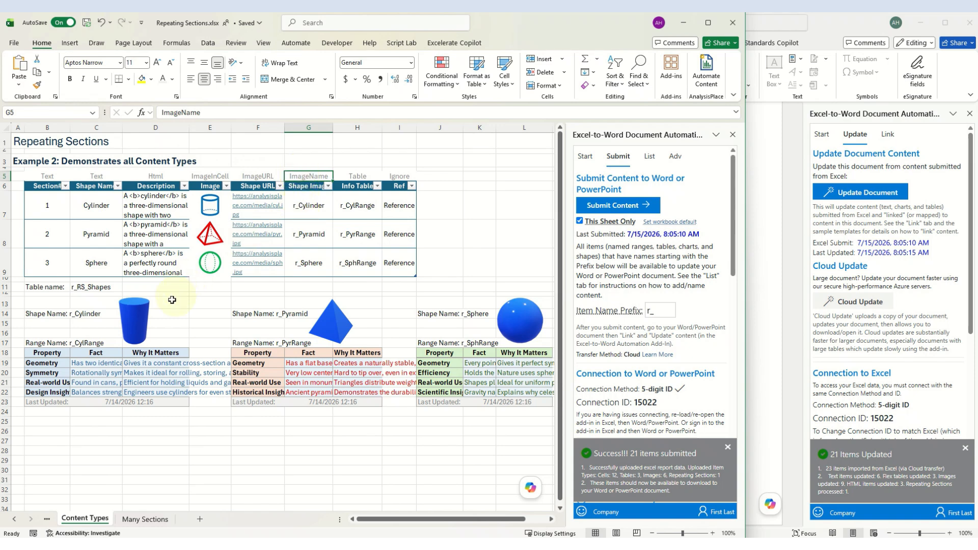
click(143, 316)
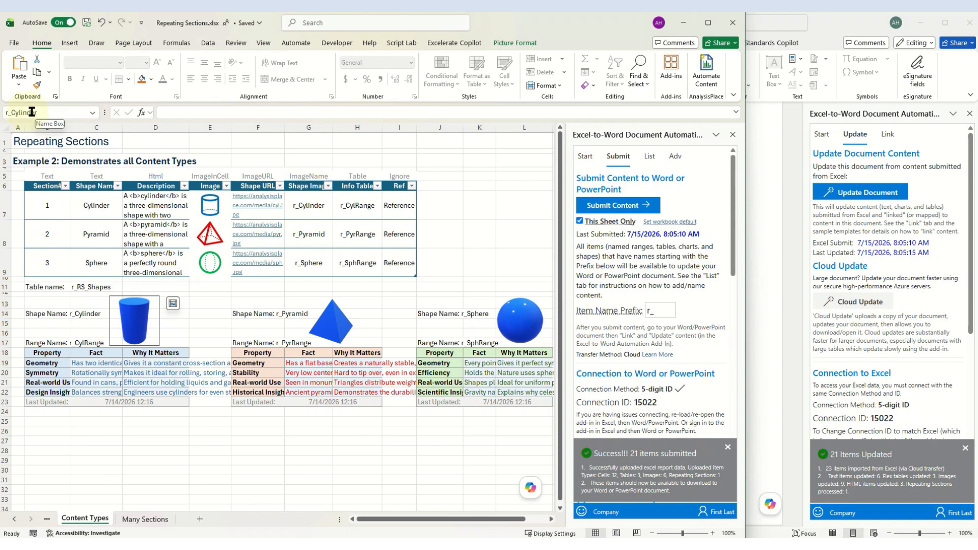
click(303, 206)
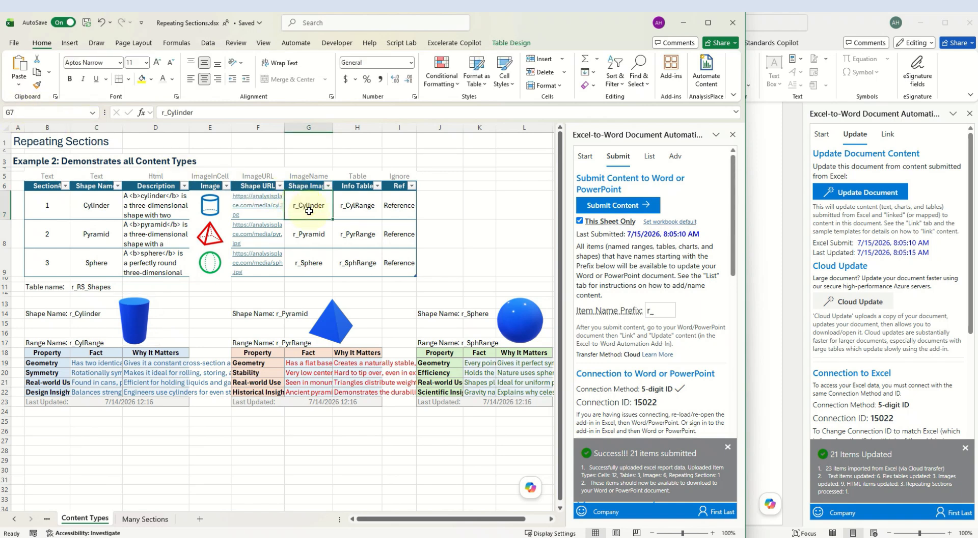
Step: Examine the Table content type of the Info Table column and the cylinder property range that r_CylRange refers to
click(349, 176)
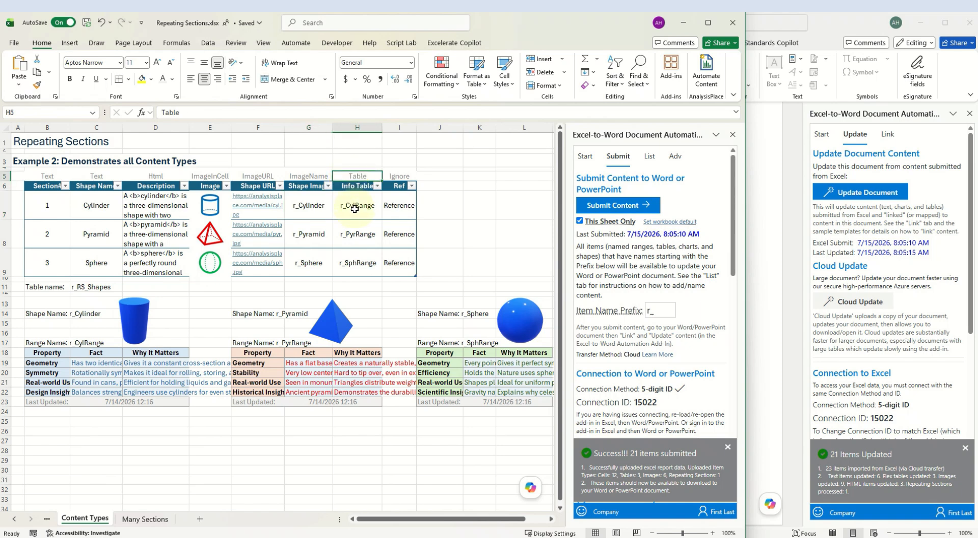
click(355, 209)
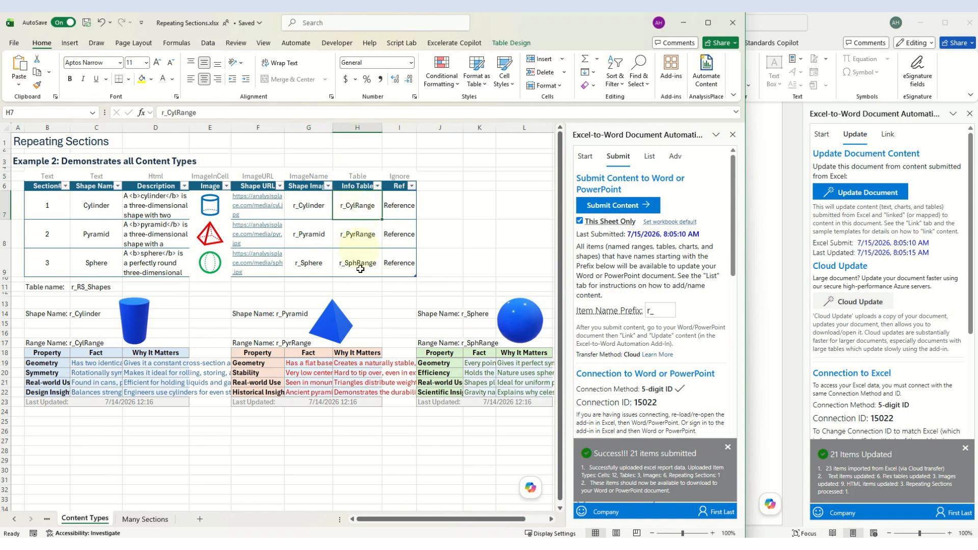
drag(48, 353, 159, 402)
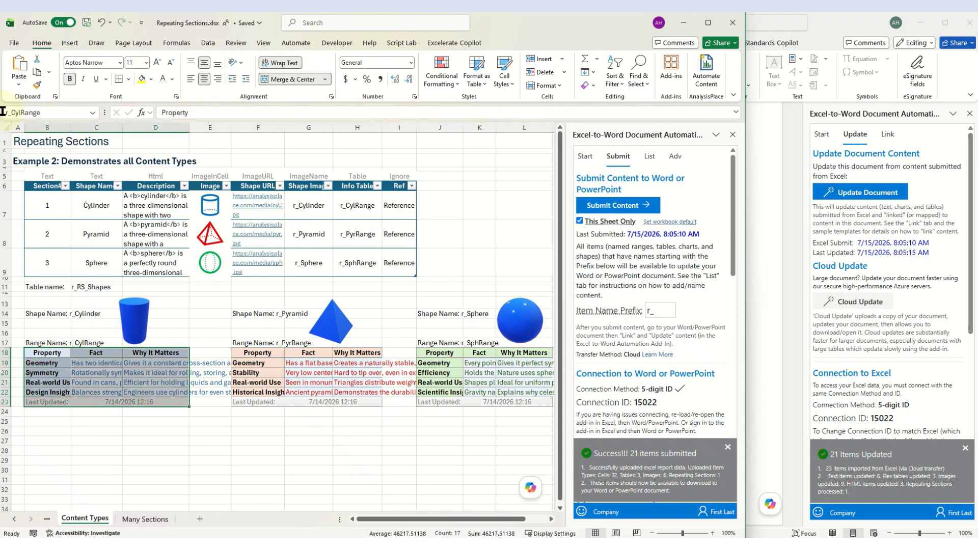
click(349, 205)
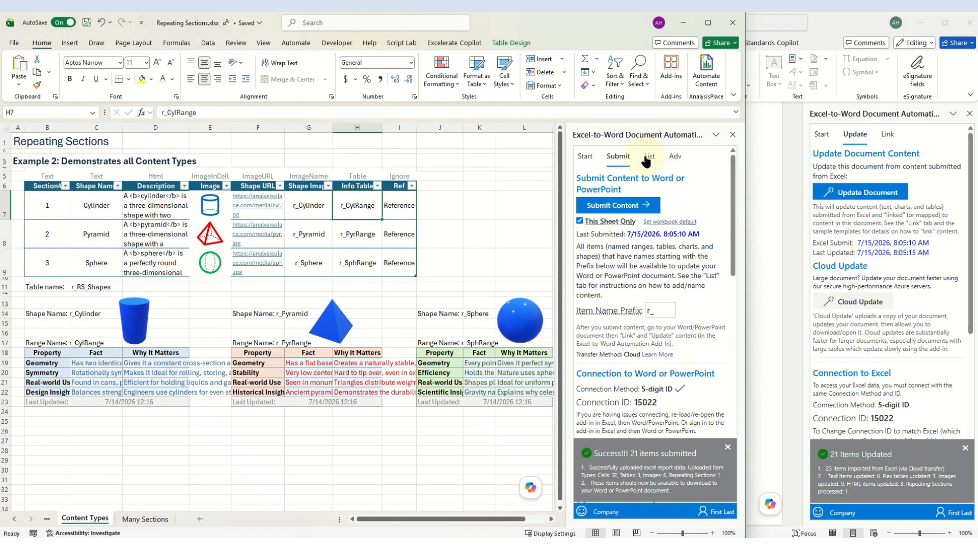
Step: Review the Formatting Control options for r_CylRange in the add-in's item list and the Ignore content type above the Ref column
click(648, 157)
scroll(607, 325, down, 1)
scroll(607, 325, down, 2)
click(665, 291)
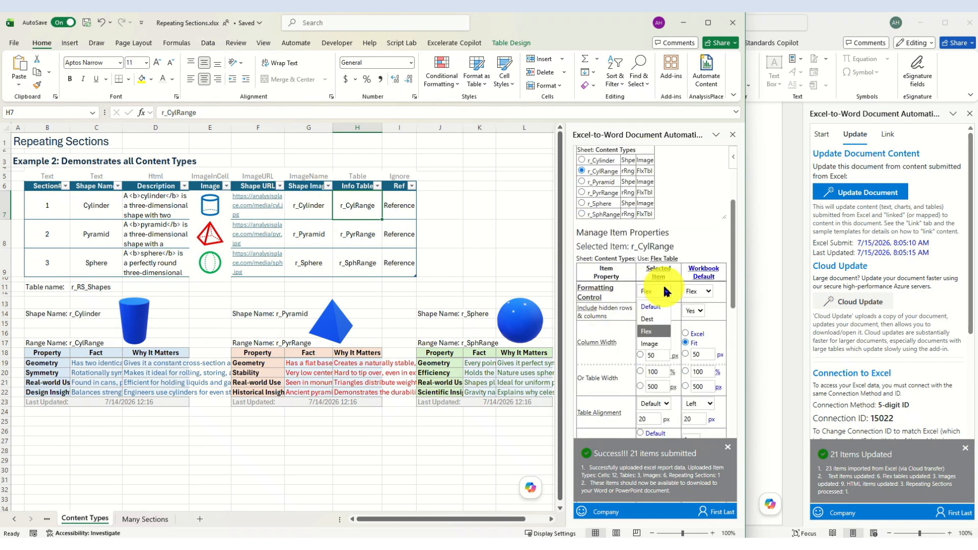
click(666, 291)
scroll(680, 249, up, 3)
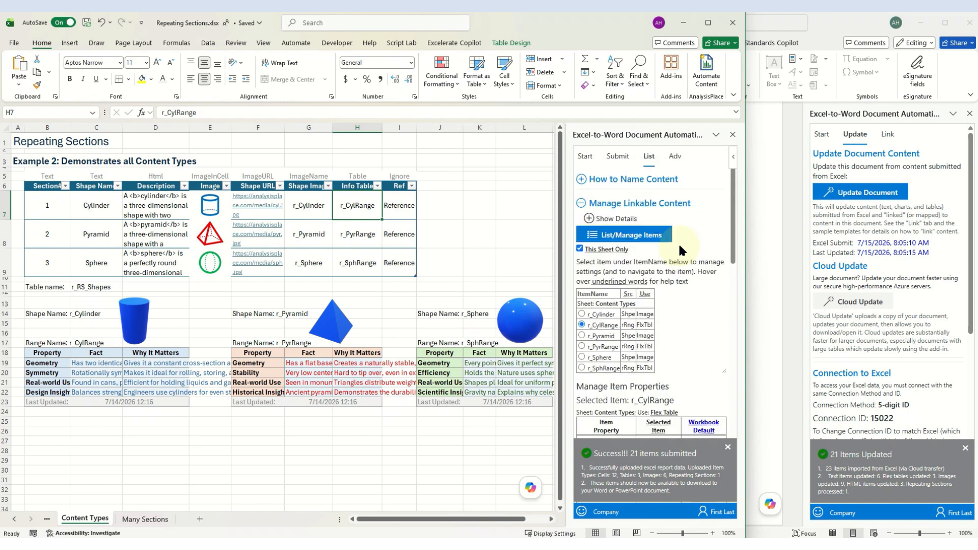
click(398, 175)
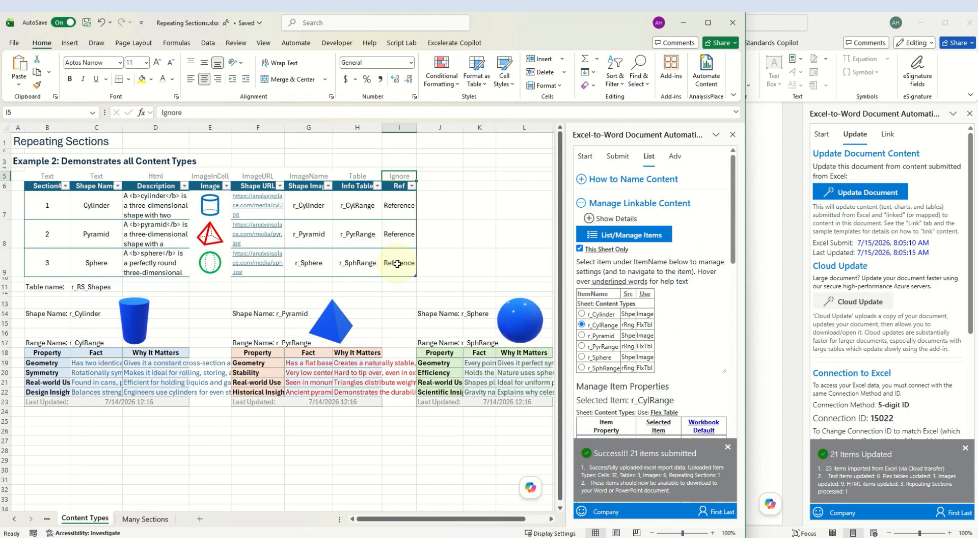
Step: Submit the Content Types sheet from Excel, then switch to Repeating Sections Ex 2.docx in Word and get the Excel content for linking
click(617, 161)
click(606, 208)
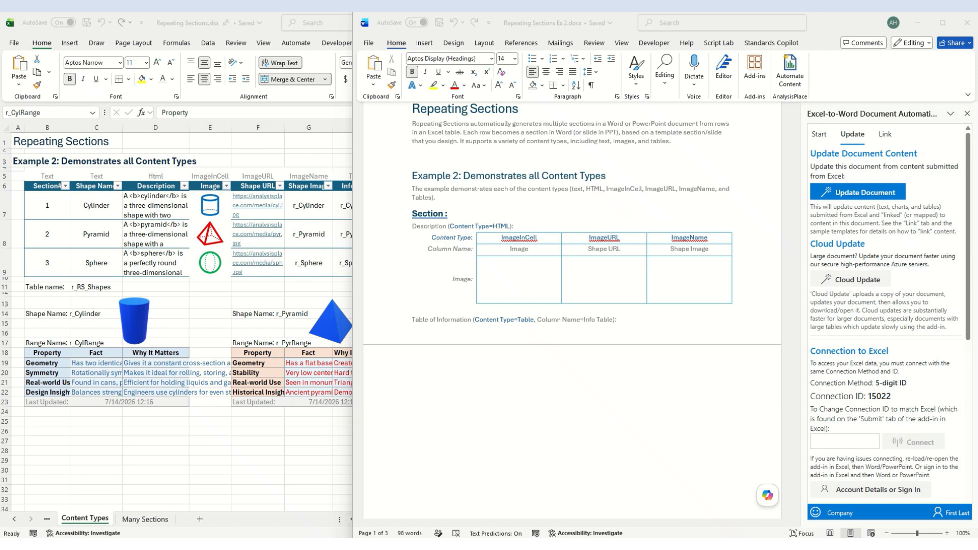
click(884, 134)
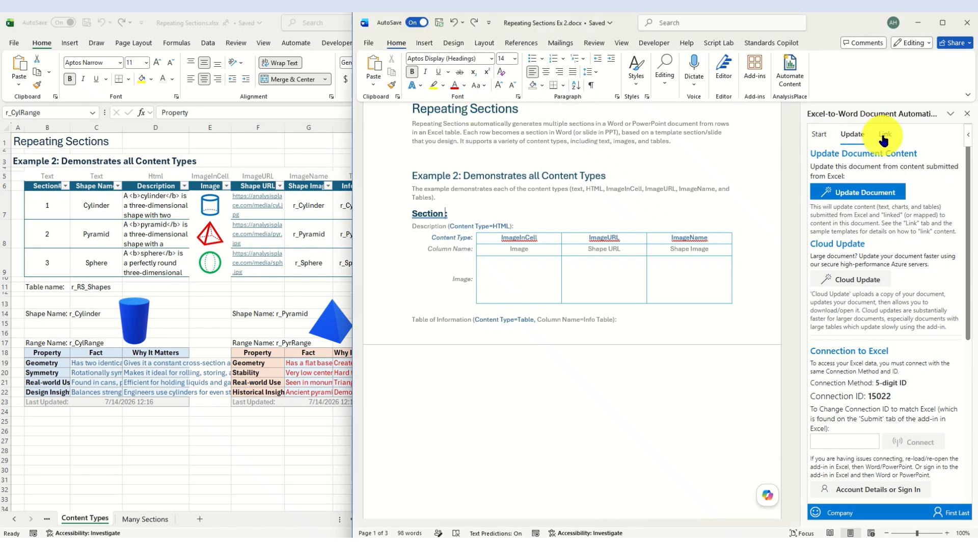
click(855, 272)
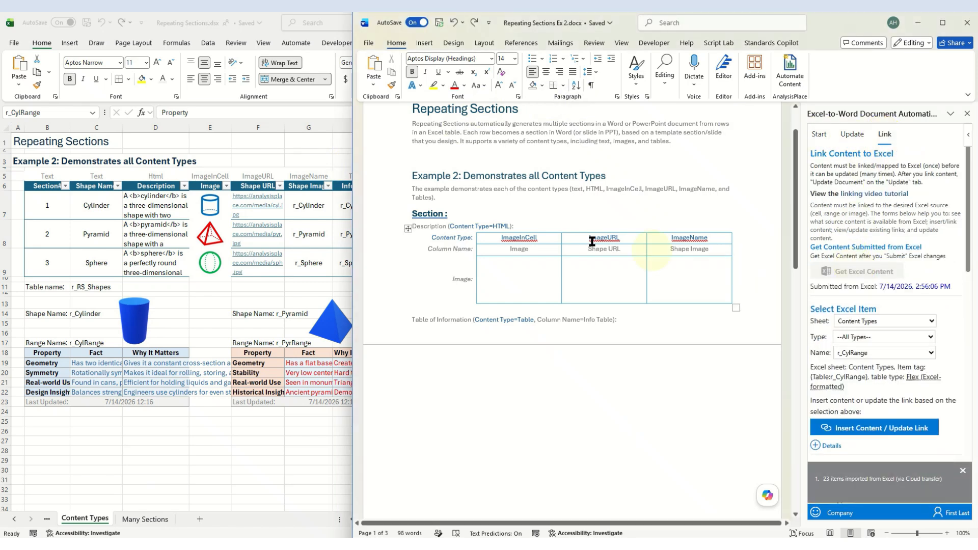
Step: Insert the linked item r_RS_Shapes_Section# before the colon in the document's "Section :" heading
double_click(446, 215)
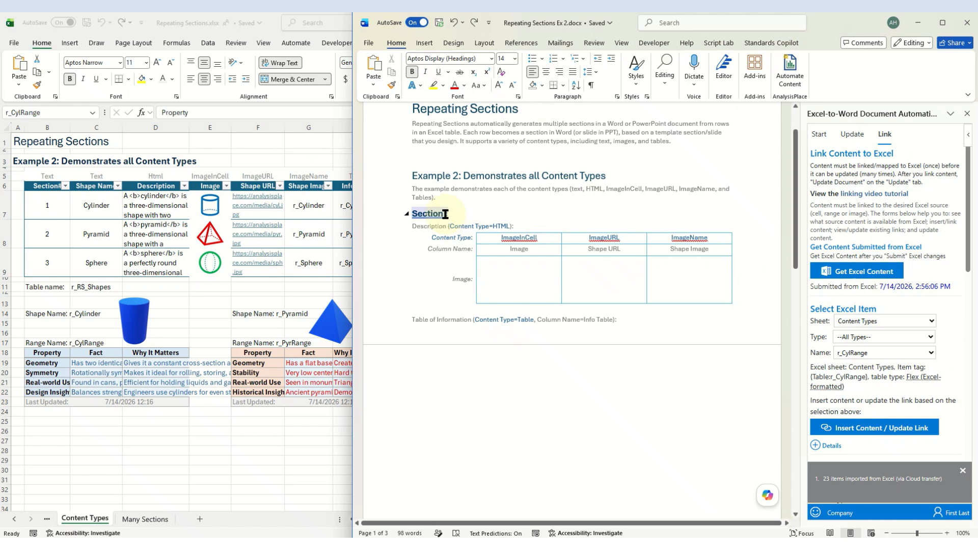
click(444, 214)
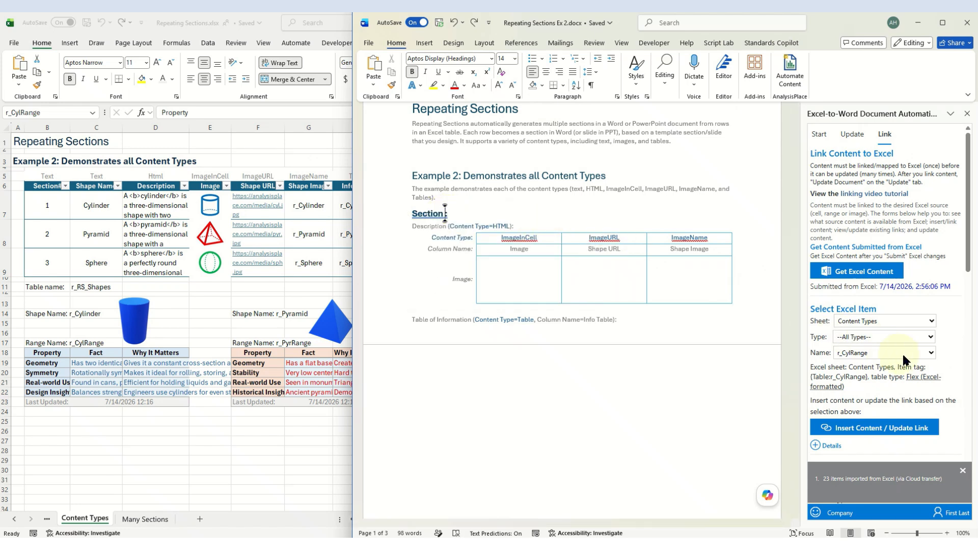
click(930, 353)
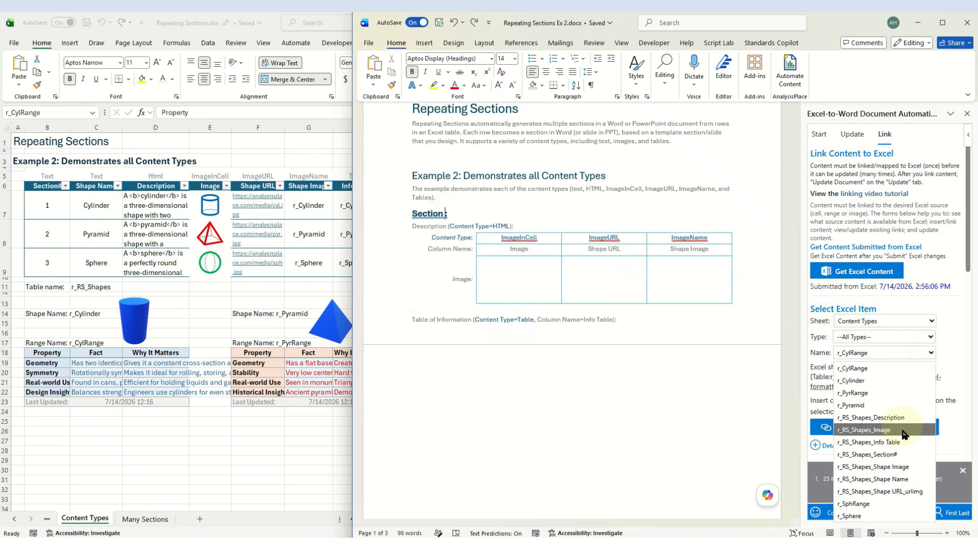
click(898, 454)
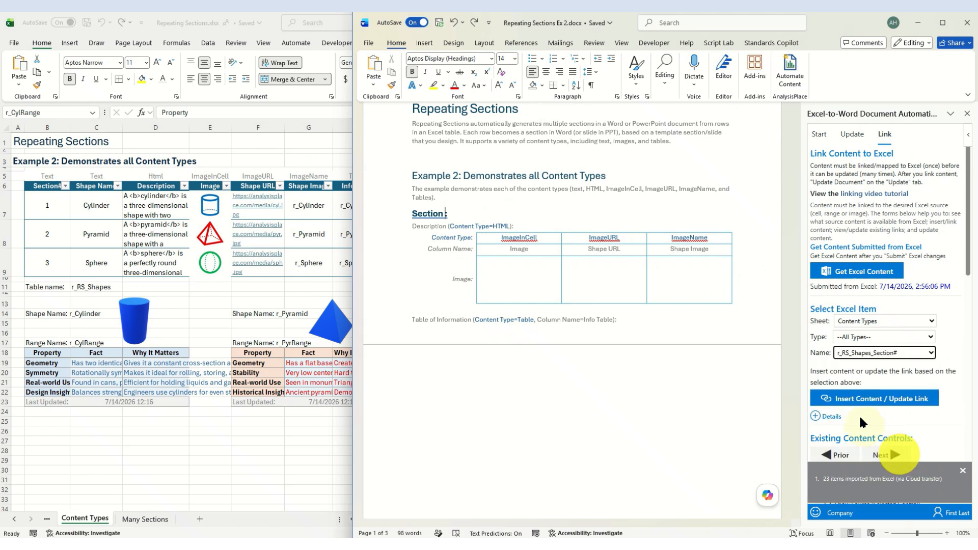
click(858, 399)
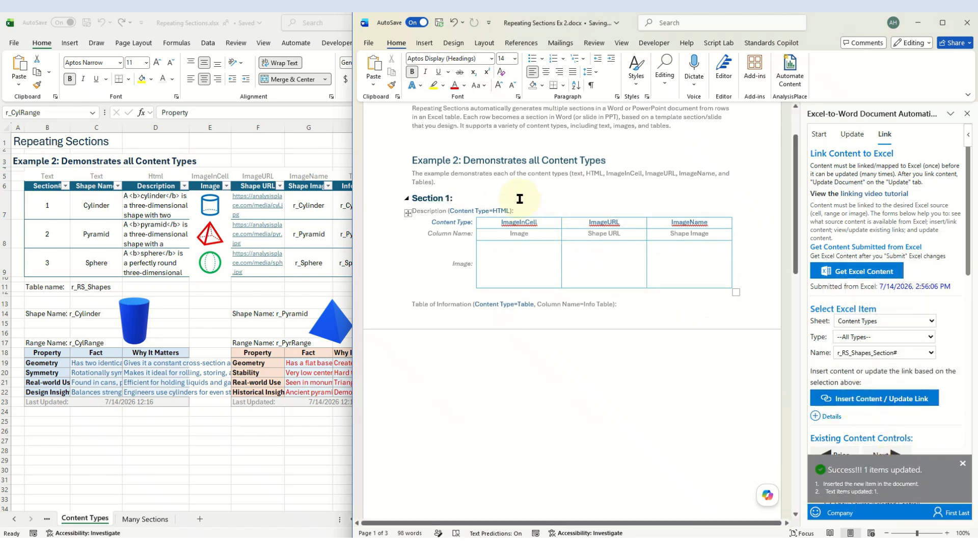
Step: Insert the linked item r_RS_Shapes_Shape Name after the colon in the section heading
click(931, 352)
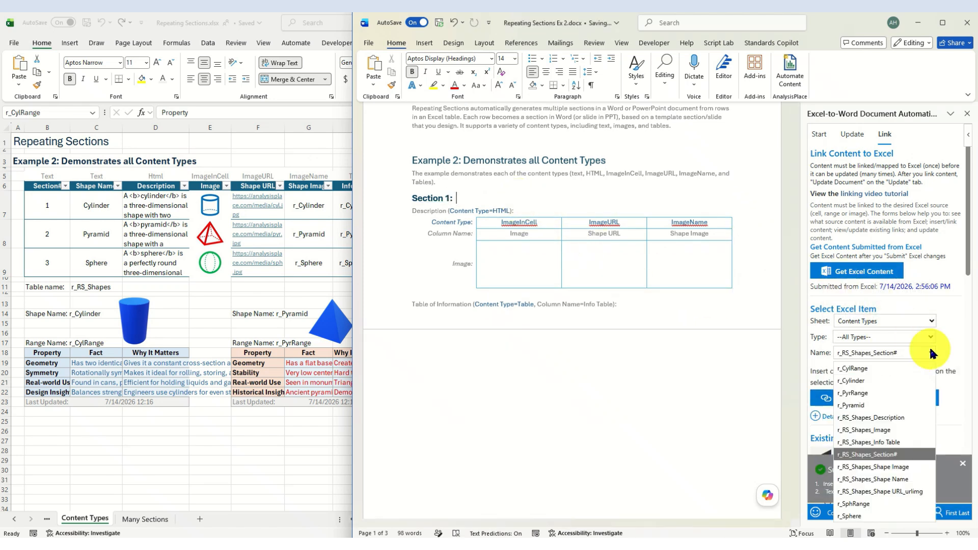
click(892, 479)
click(874, 398)
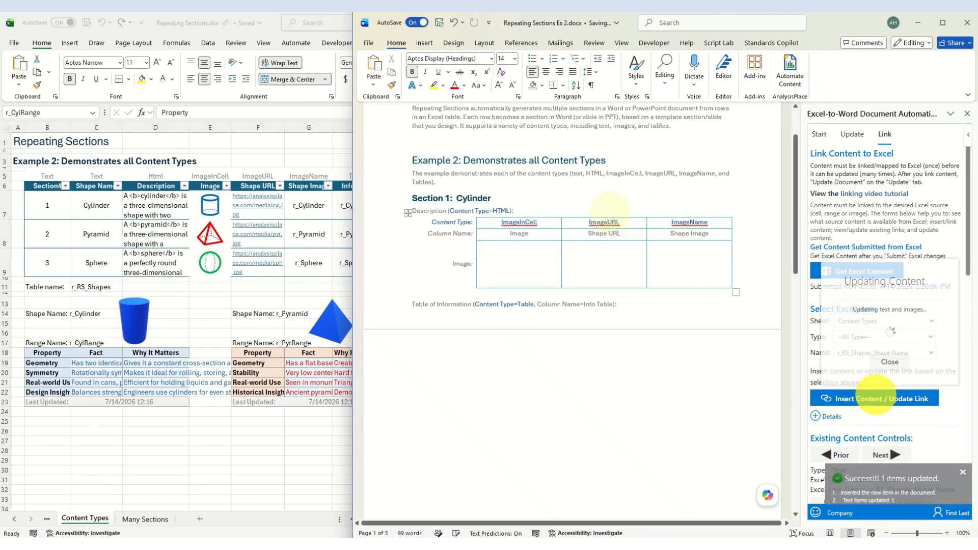
Step: Insert the linked item r_RS_Shapes_Description after the "Description (Content Type=HTML):" label
click(545, 211)
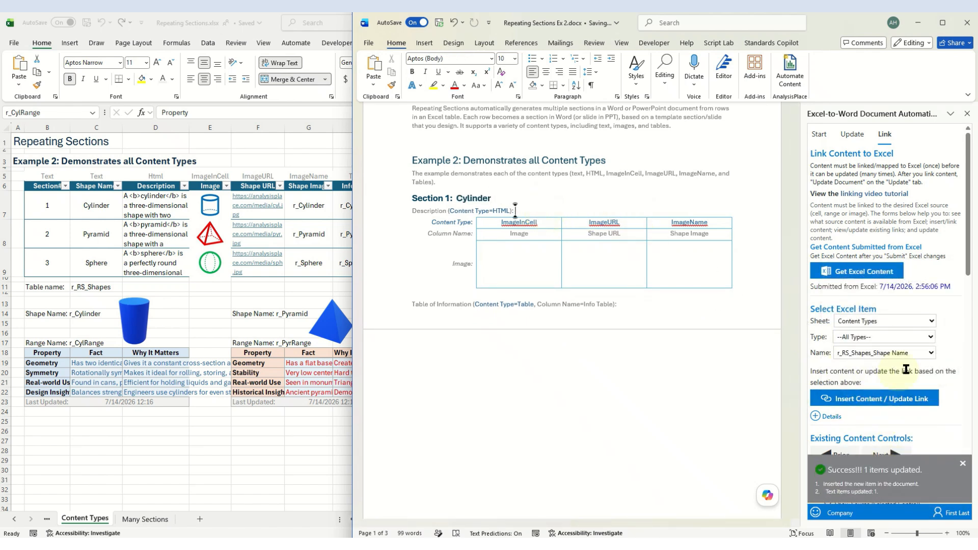
click(927, 353)
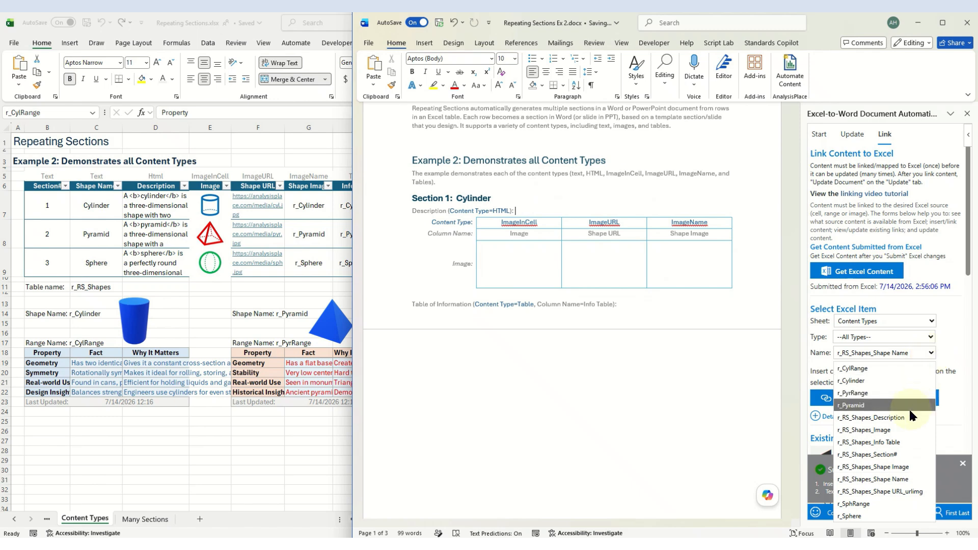
click(896, 417)
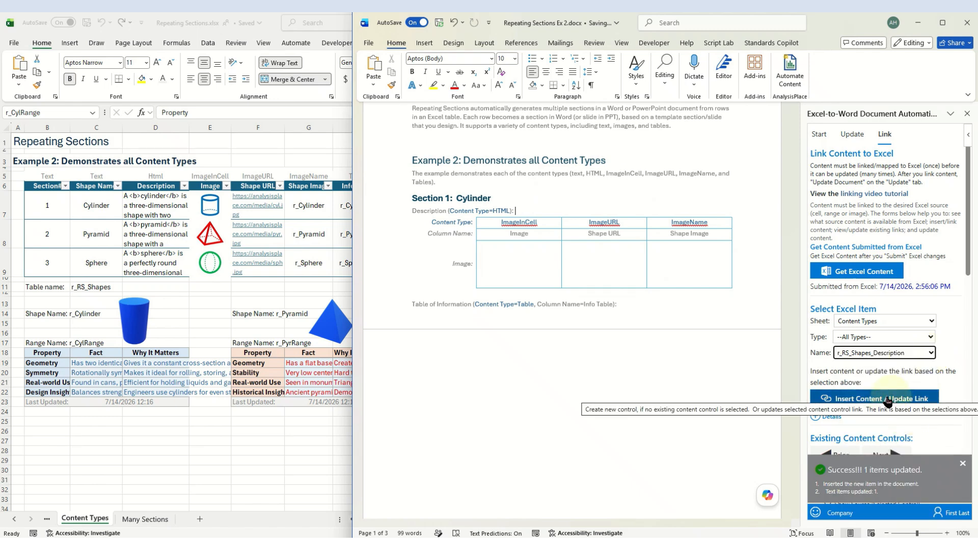
click(899, 399)
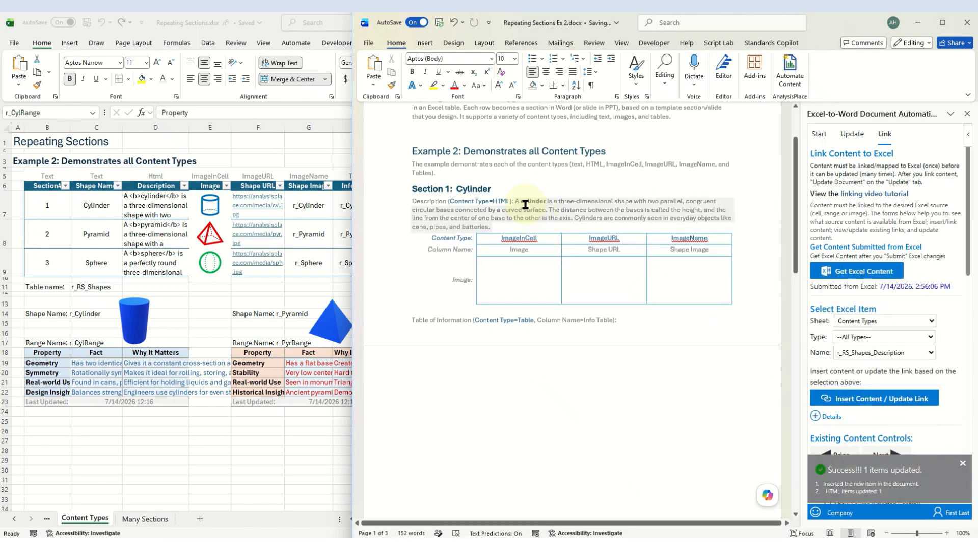
Step: Insert the linked item r_RS_Shapes_Image into the Image row's cell of the ImageInCell column
click(529, 273)
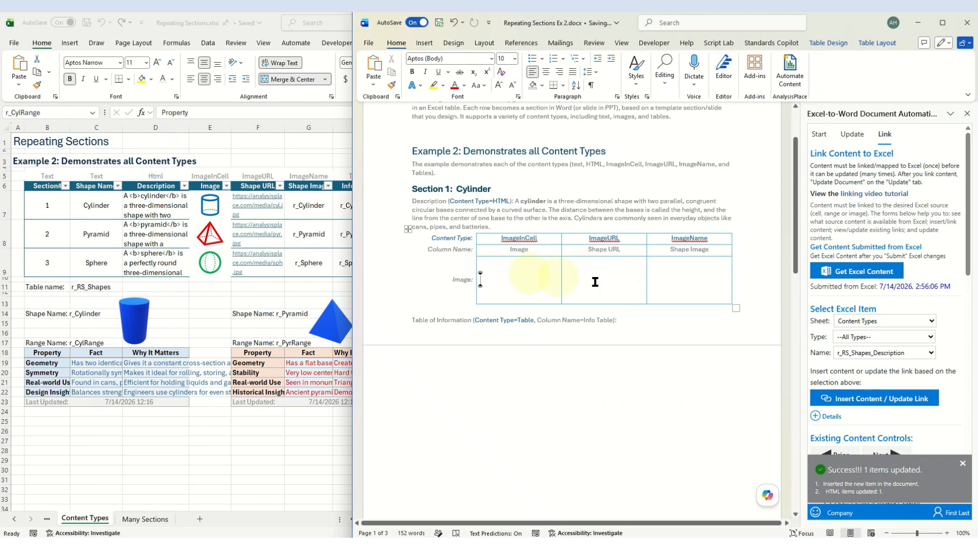
click(930, 353)
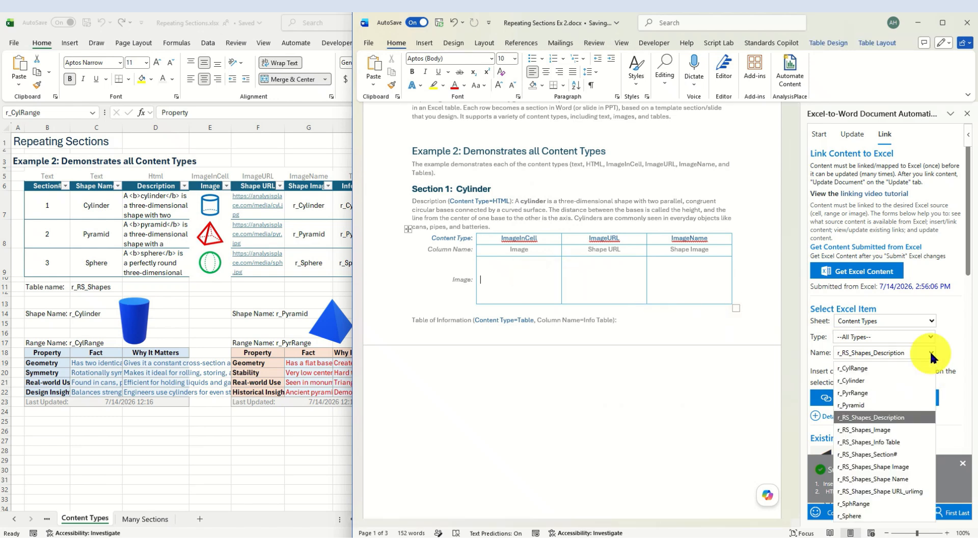
click(890, 431)
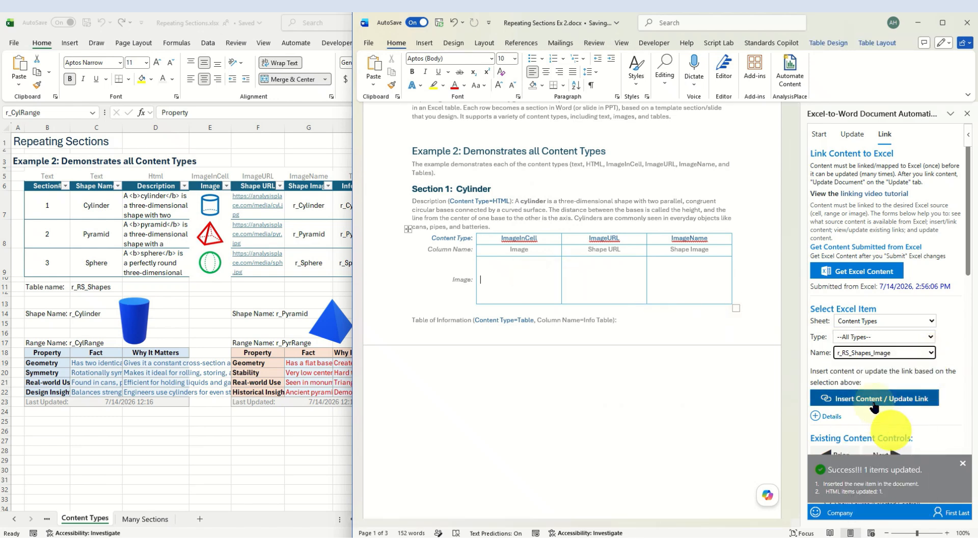
click(873, 398)
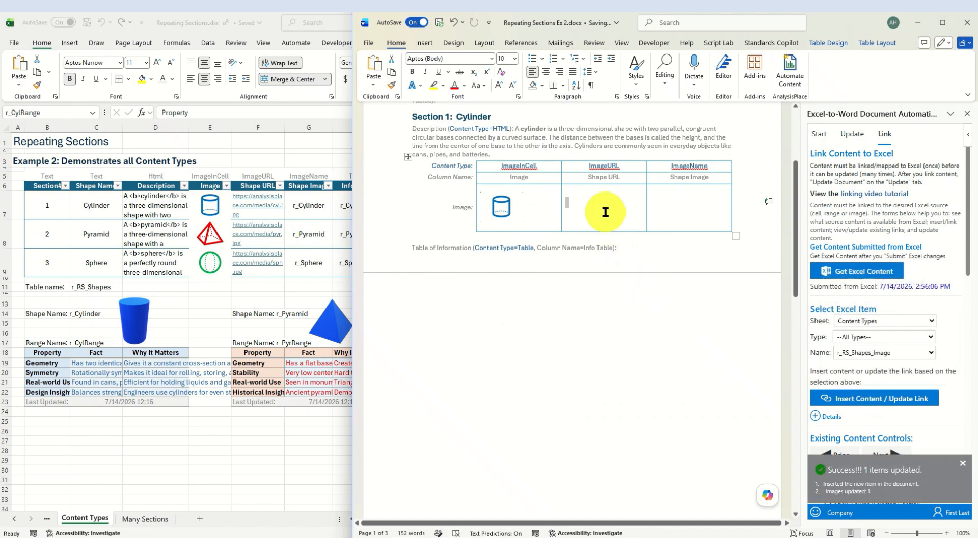
Step: Insert the linked item r_RS_Shapes_Shape URL_urlimg into the Image row's cell of the ImageURL column
click(927, 352)
click(899, 445)
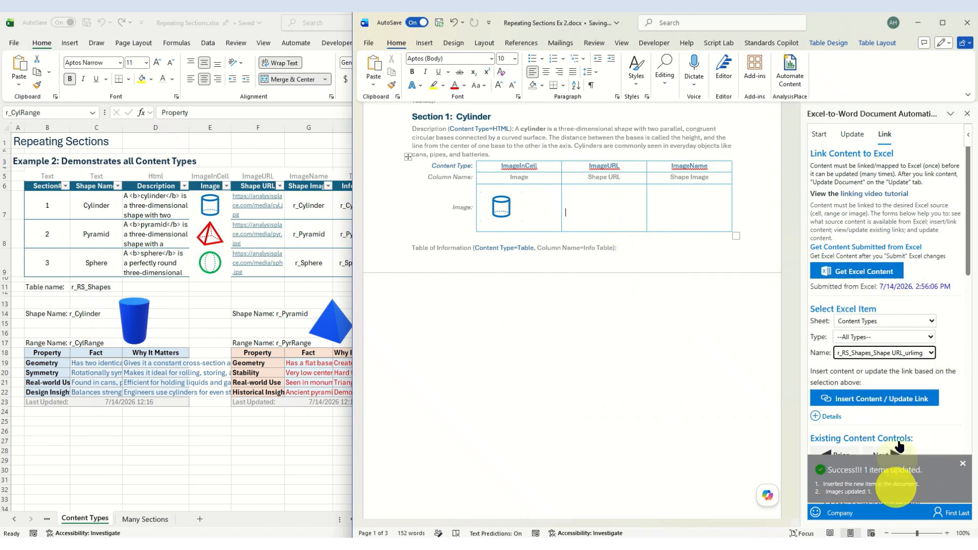
click(875, 400)
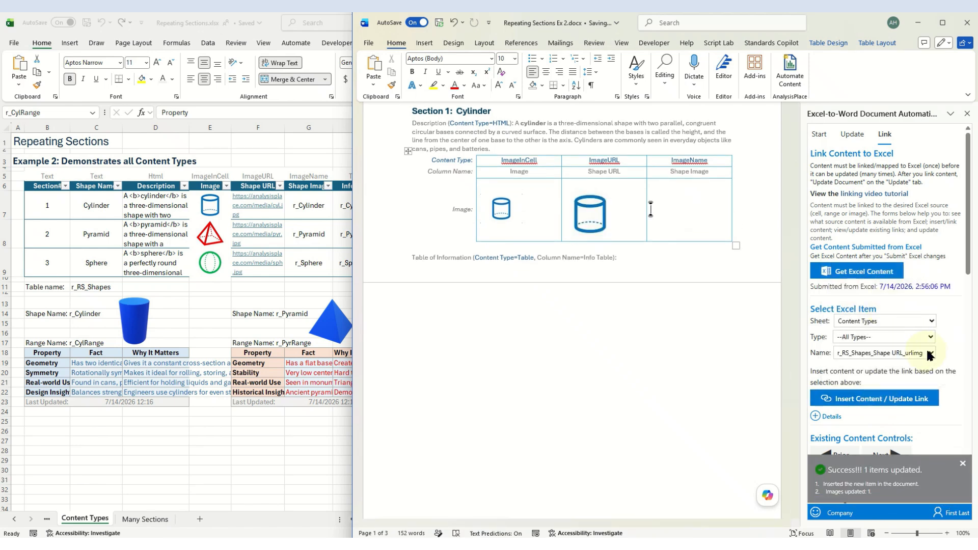
Step: Insert the linked item r_RS_Shapes_Shape Image into the Image row's cell of the ImageName column
click(927, 353)
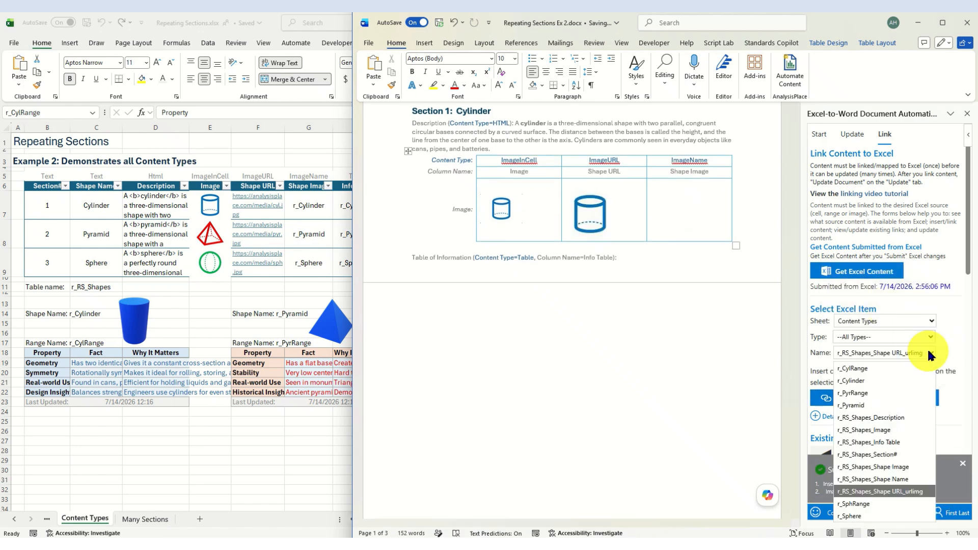
click(900, 465)
click(882, 399)
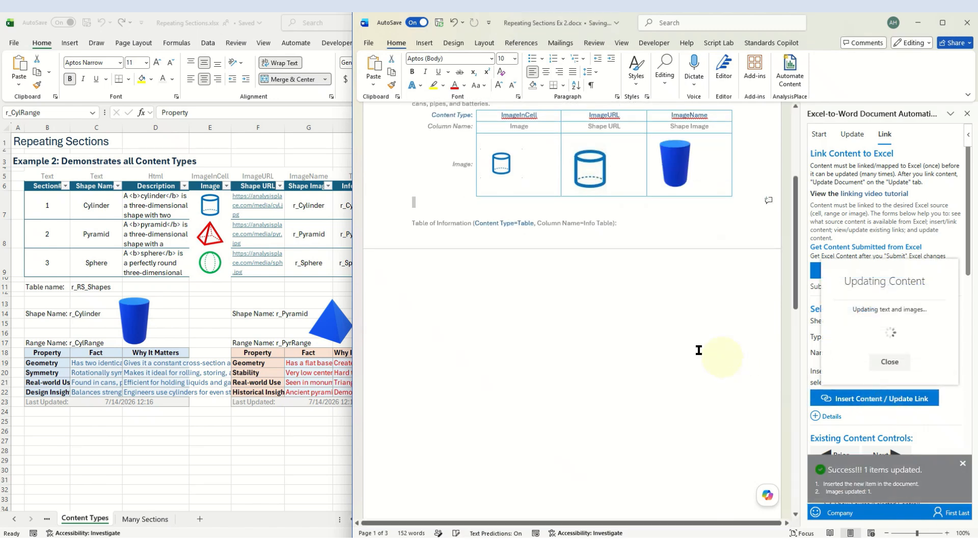
Step: Insert the linked item r_RS_Shapes_Info Table on the empty line below the "Table of Information" label
click(574, 244)
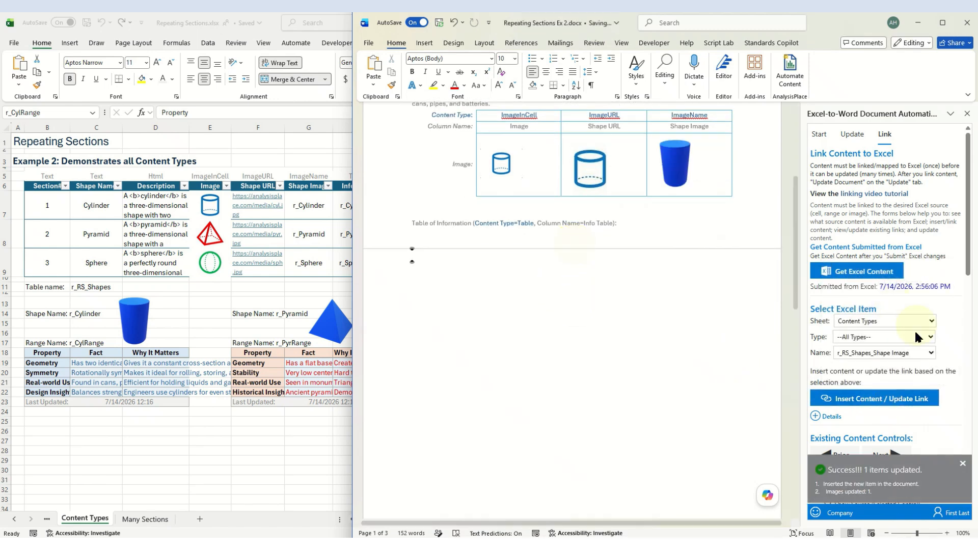
click(913, 351)
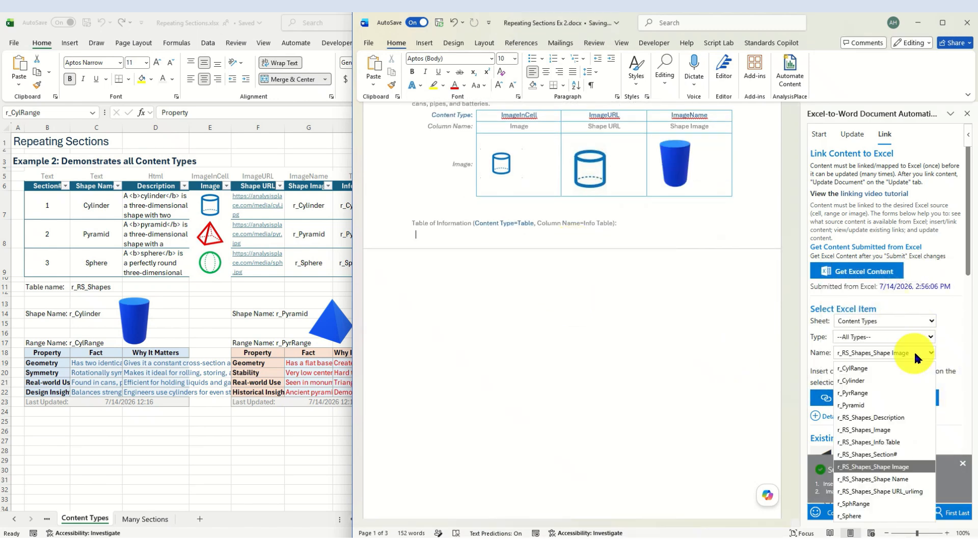
click(892, 443)
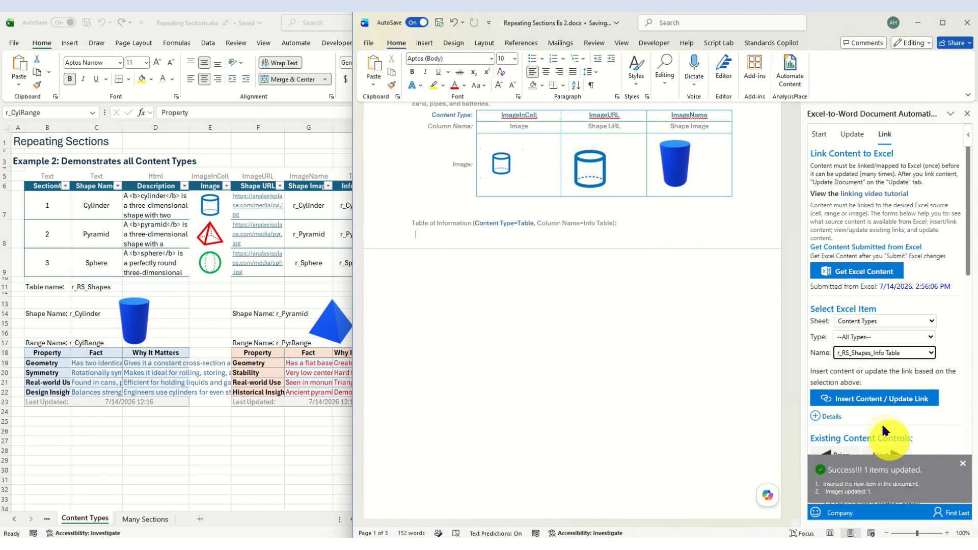
click(865, 399)
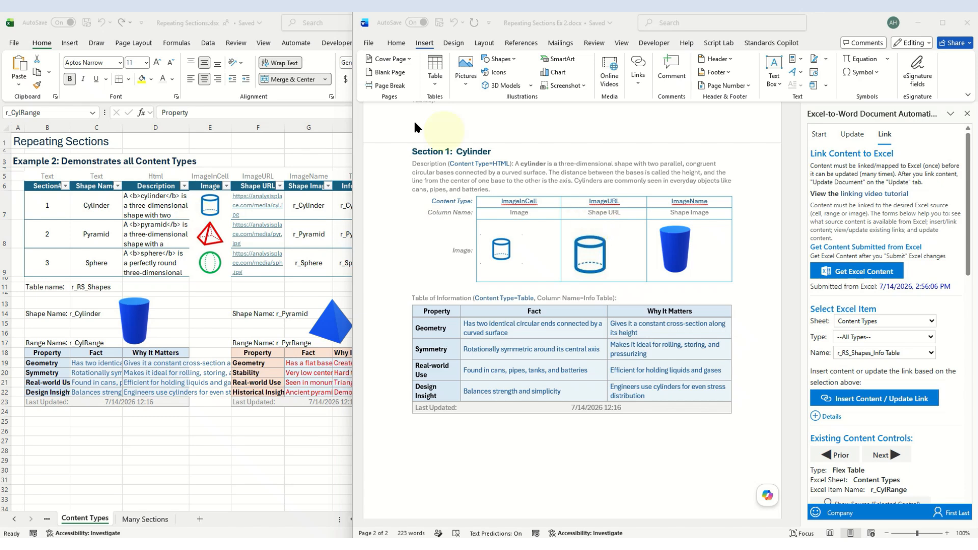
Step: Create the repeating section r_RS_Shapes around the whole Section 1 template, from its heading through the information table
drag(414, 147, 448, 415)
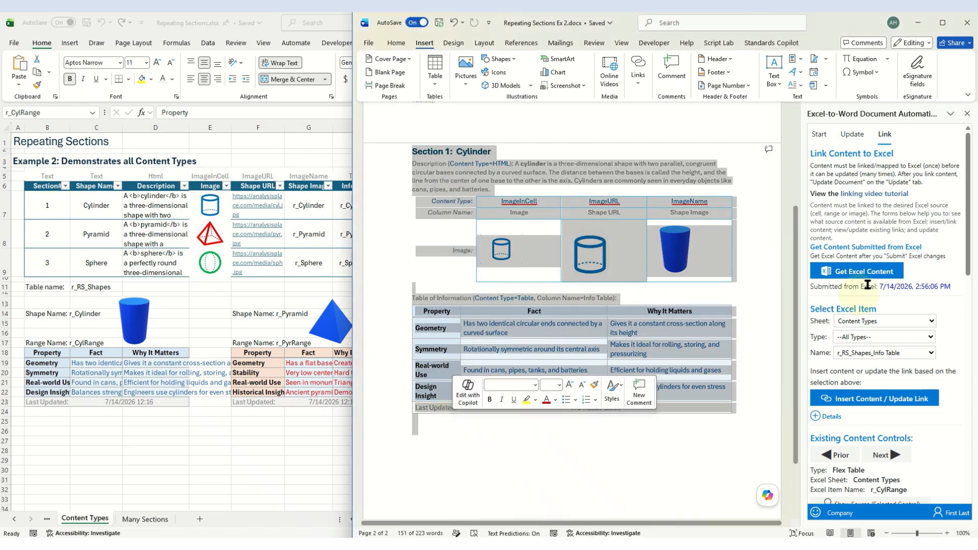
scroll(880, 215, down, 10)
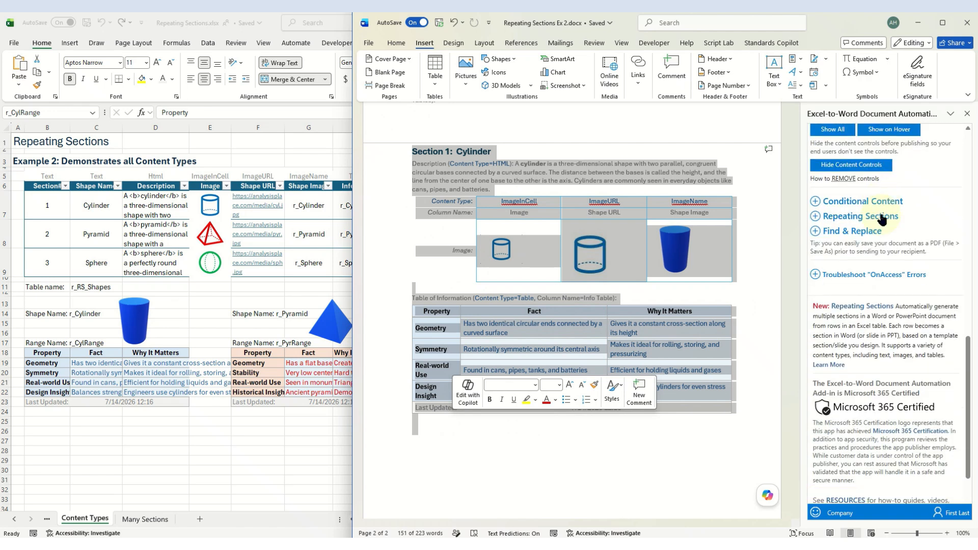
click(814, 222)
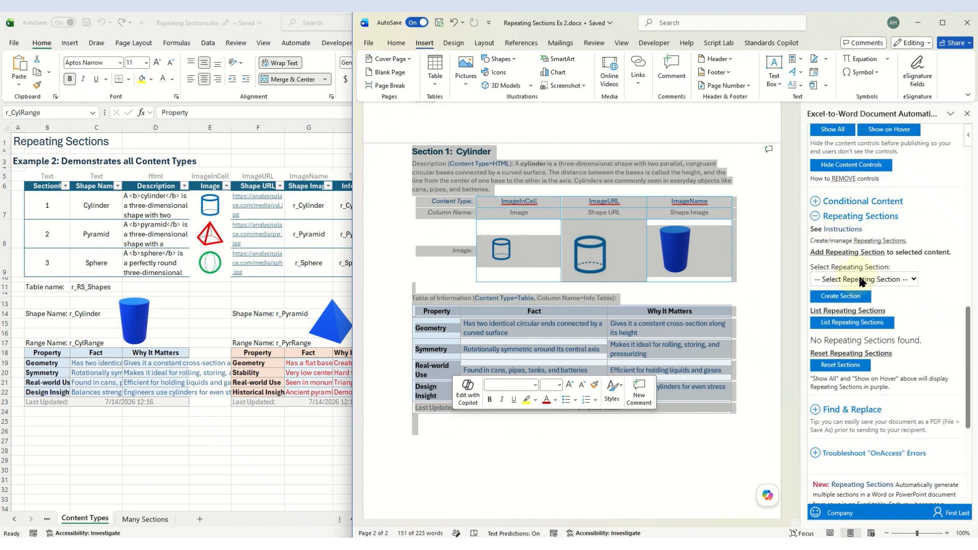
click(861, 280)
click(847, 309)
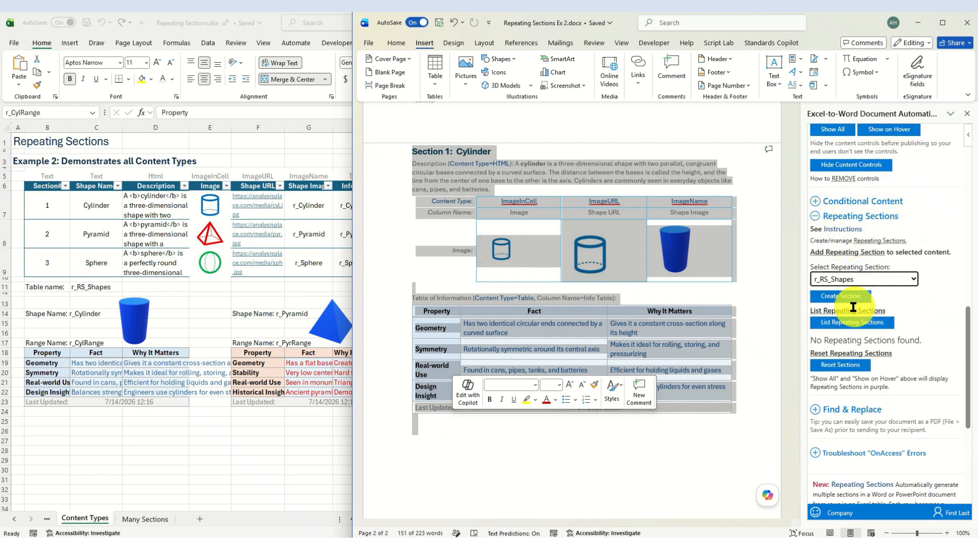
click(840, 296)
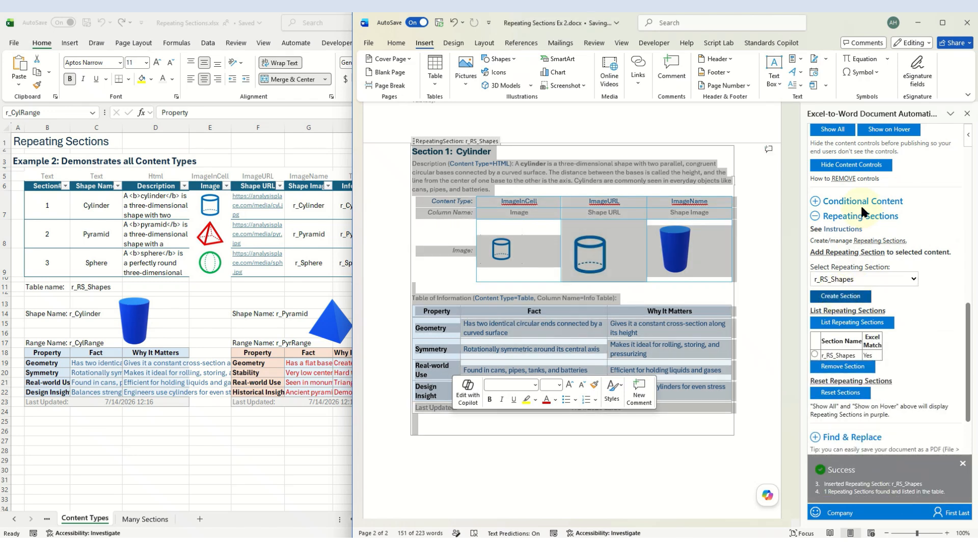
Step: Update the document from the submitted Excel content and review the generated sections
scroll(860, 204, up, 8)
scroll(851, 176, up, 3)
click(848, 134)
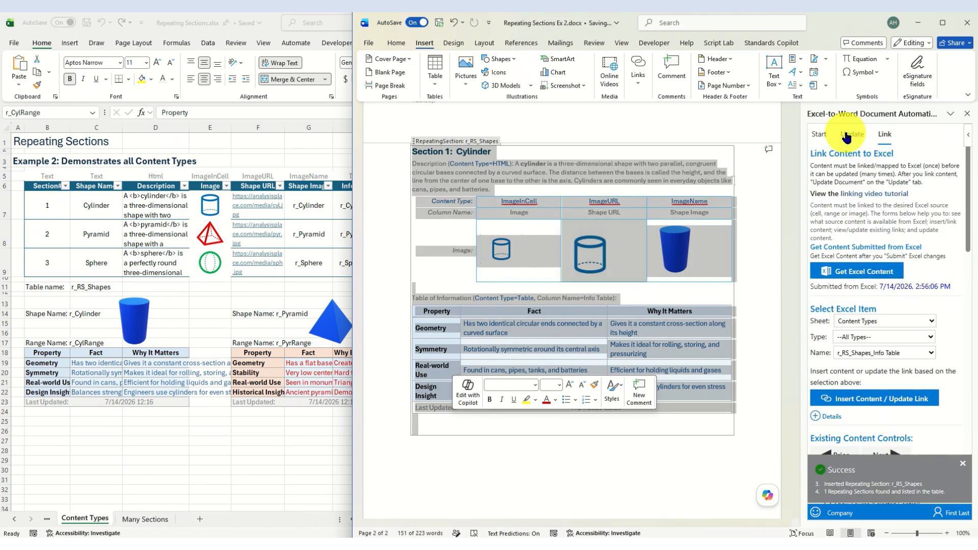
click(741, 224)
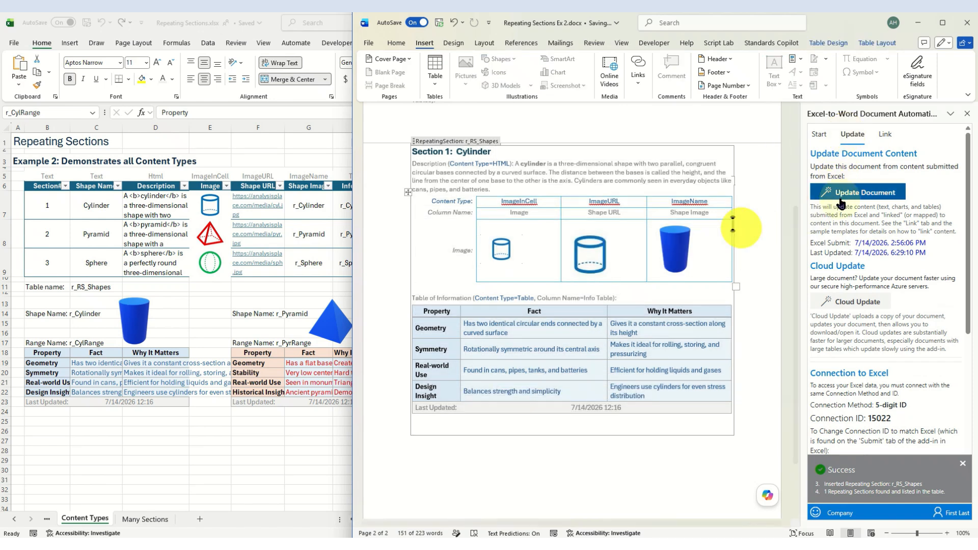
click(839, 194)
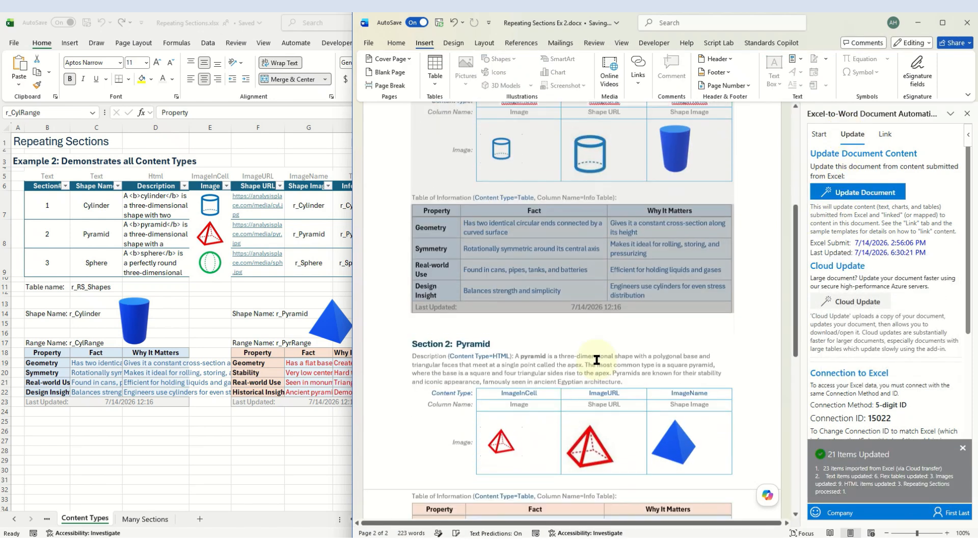
scroll(596, 360, down, 5)
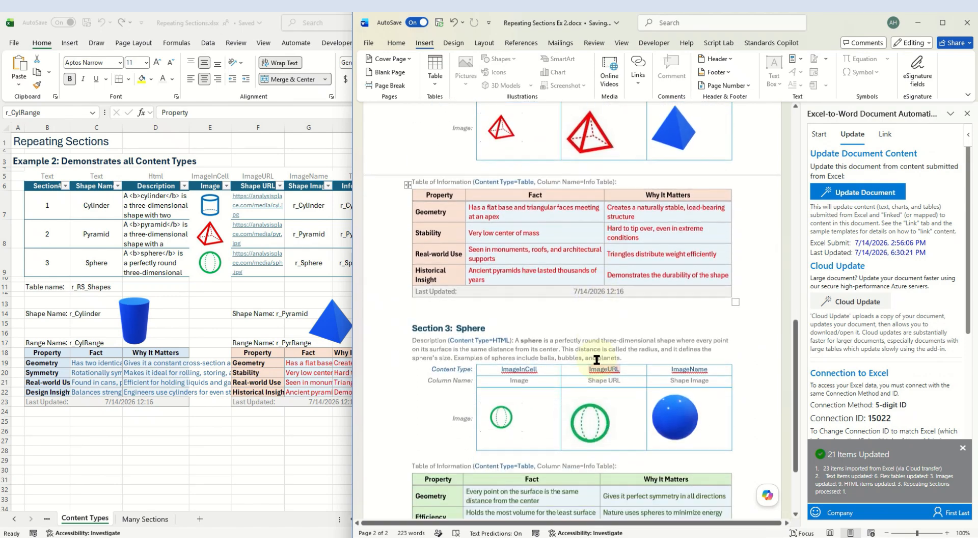